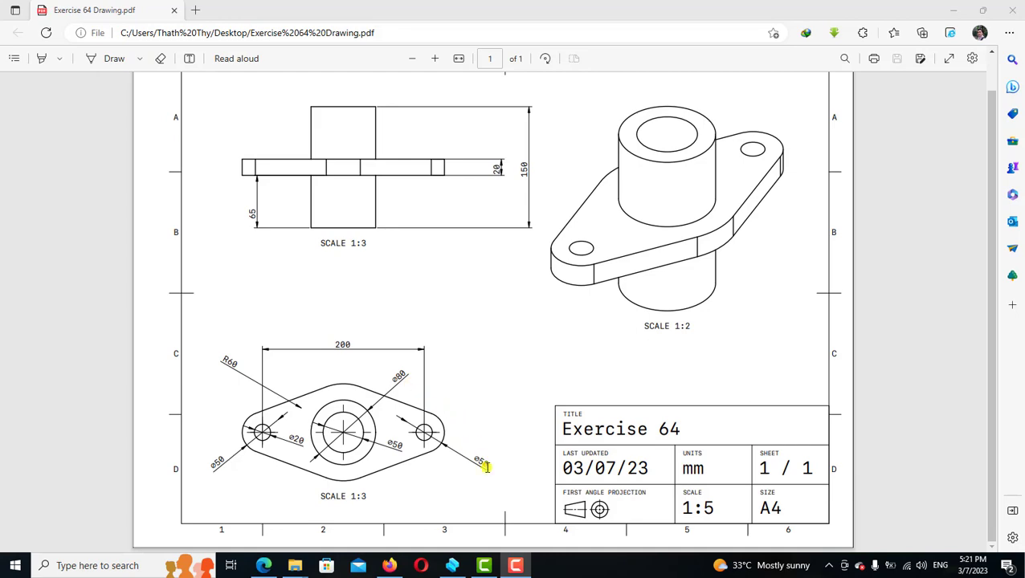
Step: Switch from the Exercise 64 drawing PDF in Edge to the empty Shapr3D design
left_click(452, 565)
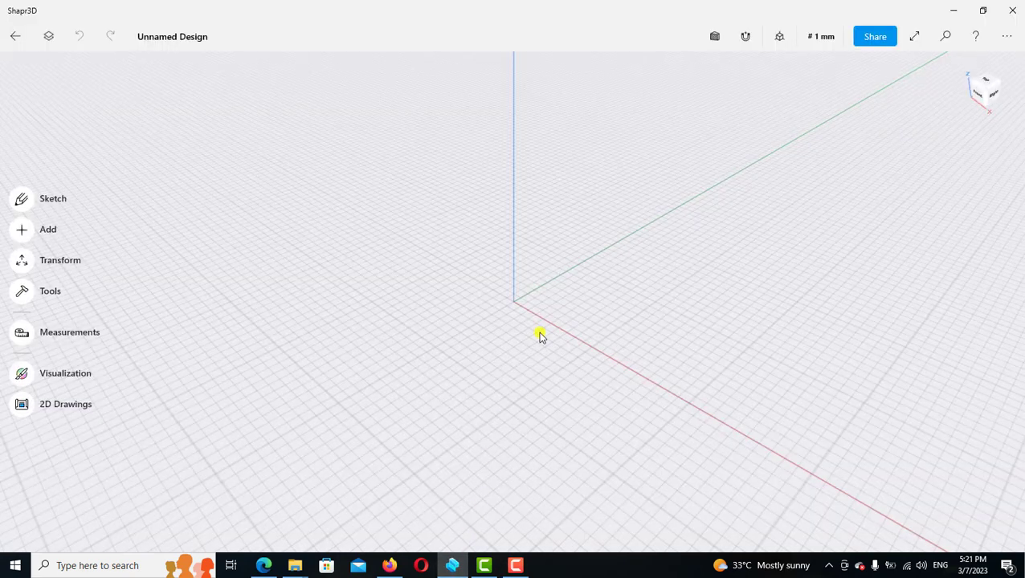
Step: Start a sketch on the top plane and draw an Ø80 mm circle at the origin
left_click(982, 81)
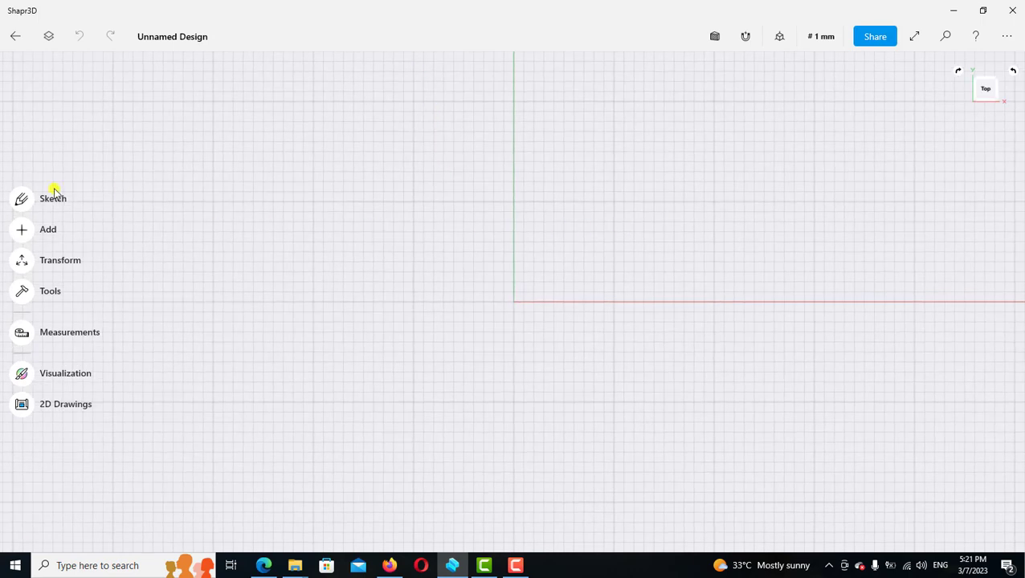
left_click(21, 198)
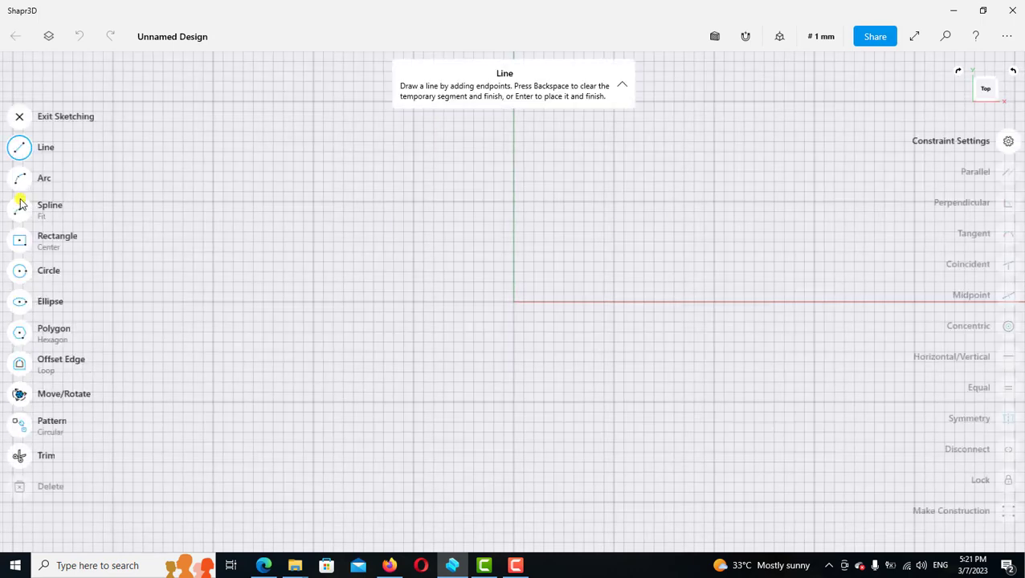
left_click(20, 272)
left_click(513, 302)
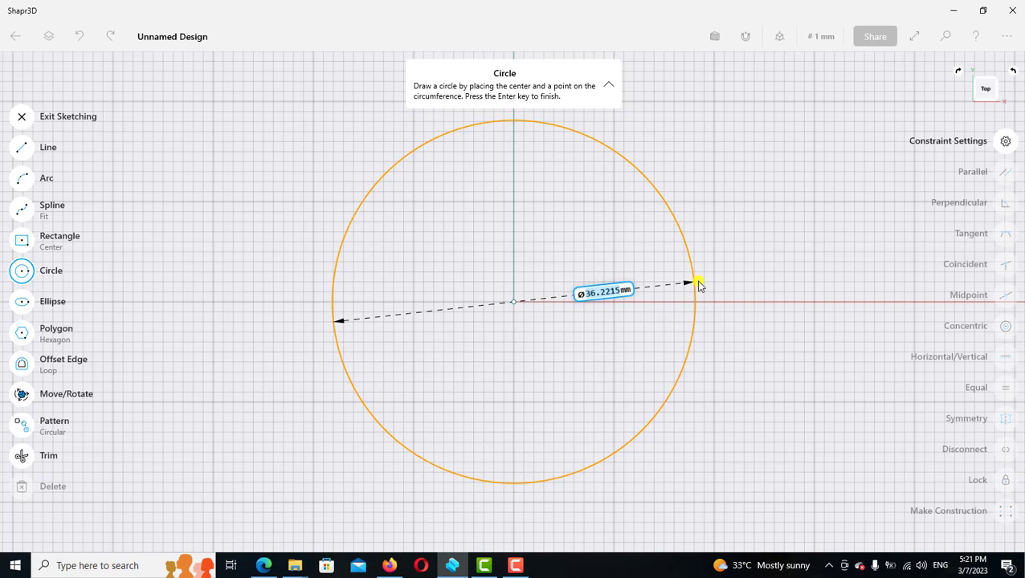
type("80")
key("Return")
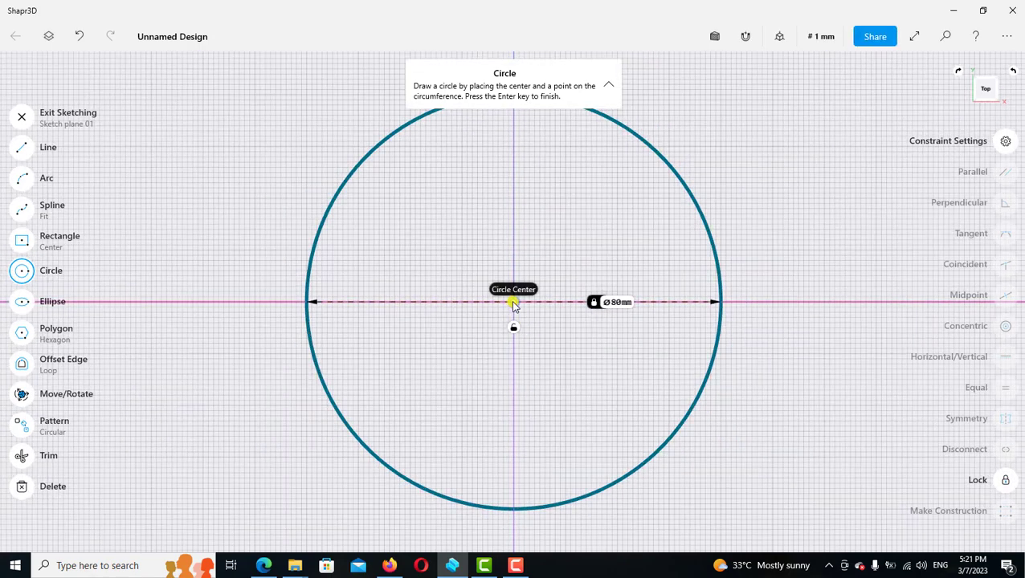
Step: Add concentric Ø50 mm and Ø120 mm circles centred on the origin
left_click(513, 302)
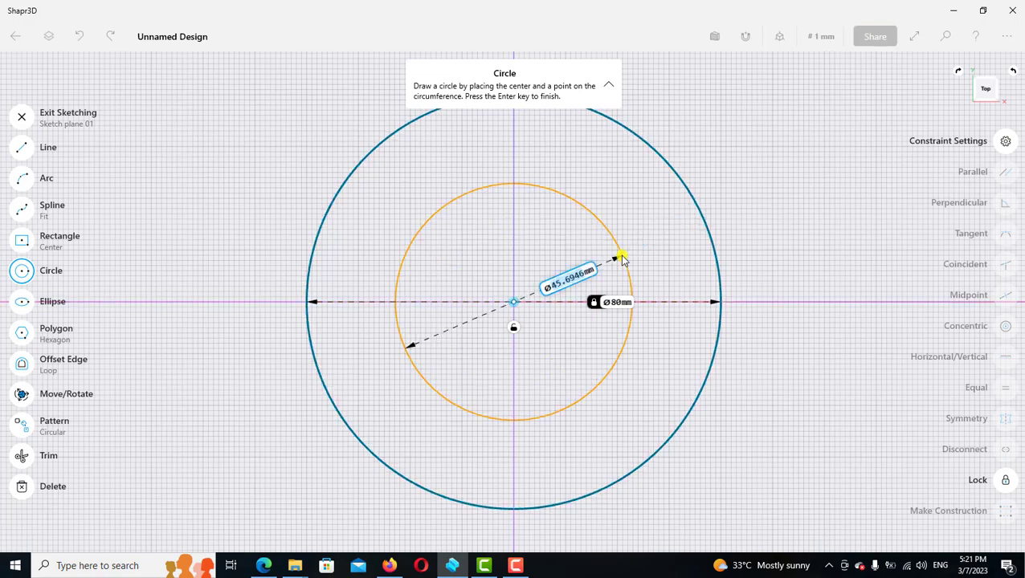
type("50")
key("Return")
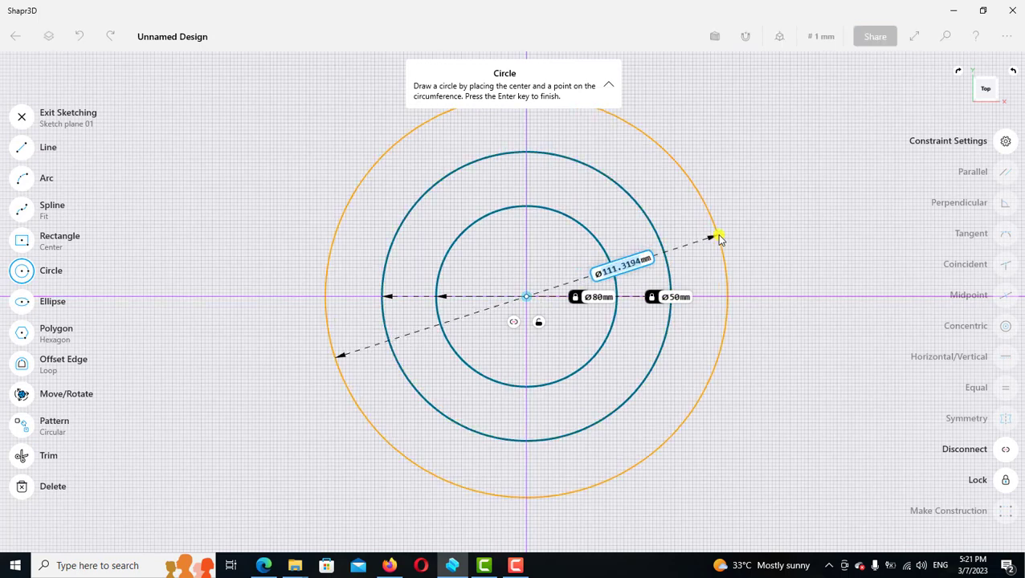
type("1")
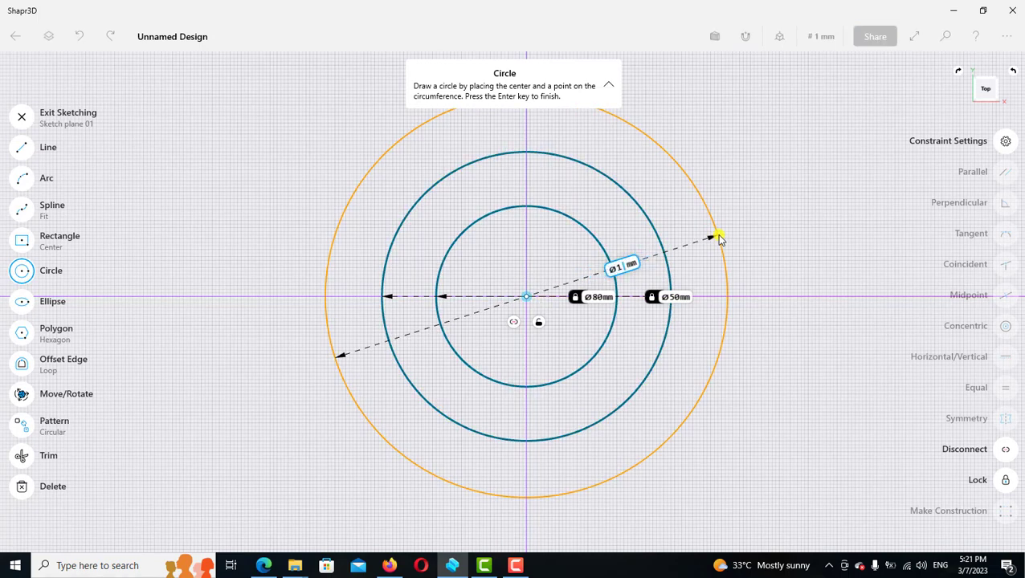
type("20")
type("x")
type("2")
key("Return")
scroll(711, 241, "down", 2)
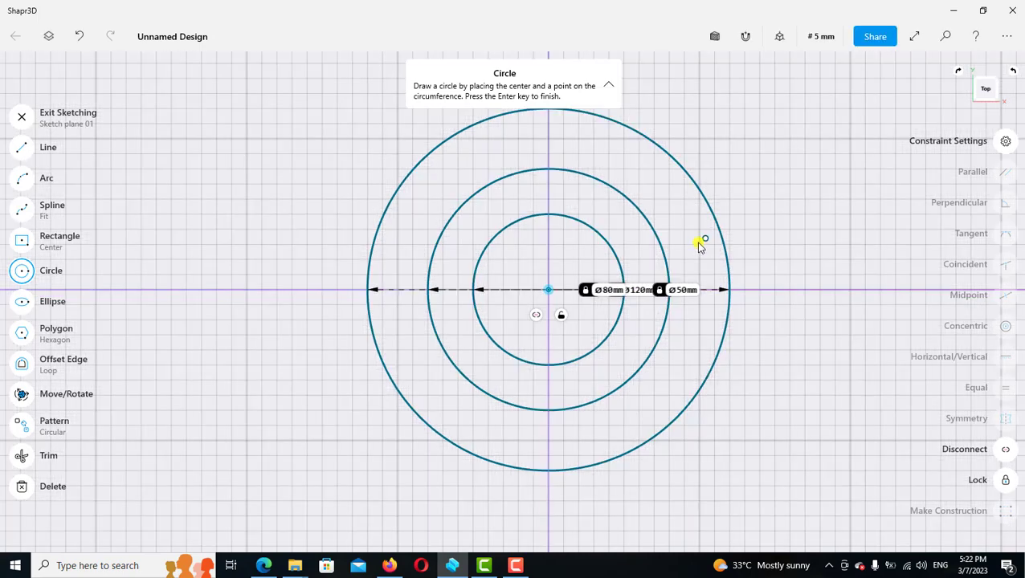
scroll(699, 243, "down", 2)
scroll(683, 246, "down", 2)
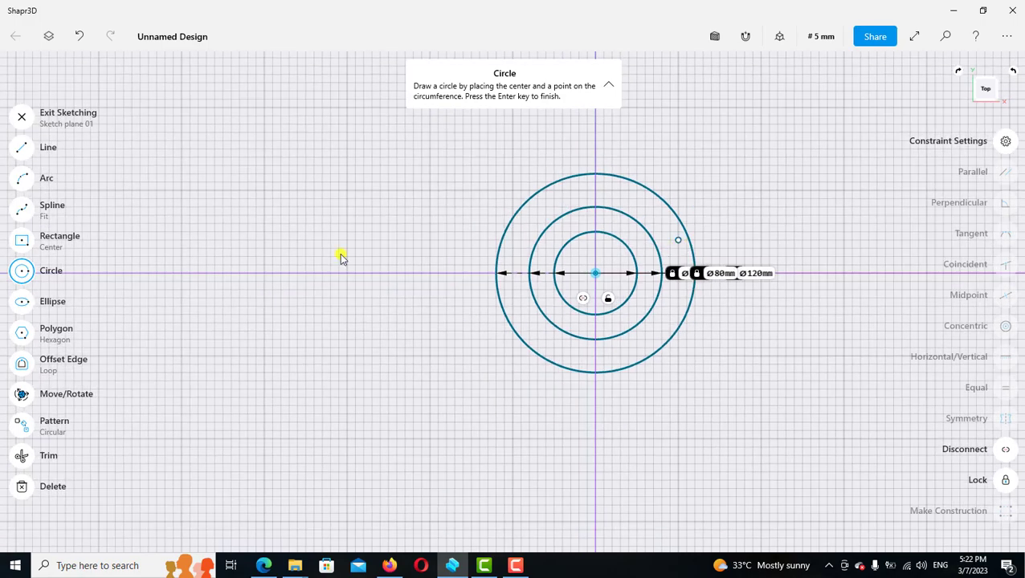
Step: Draw a 140 mm vertical line up from the circles' centre and make it construction geometry
left_click(22, 147)
scroll(673, 178, "down", 2)
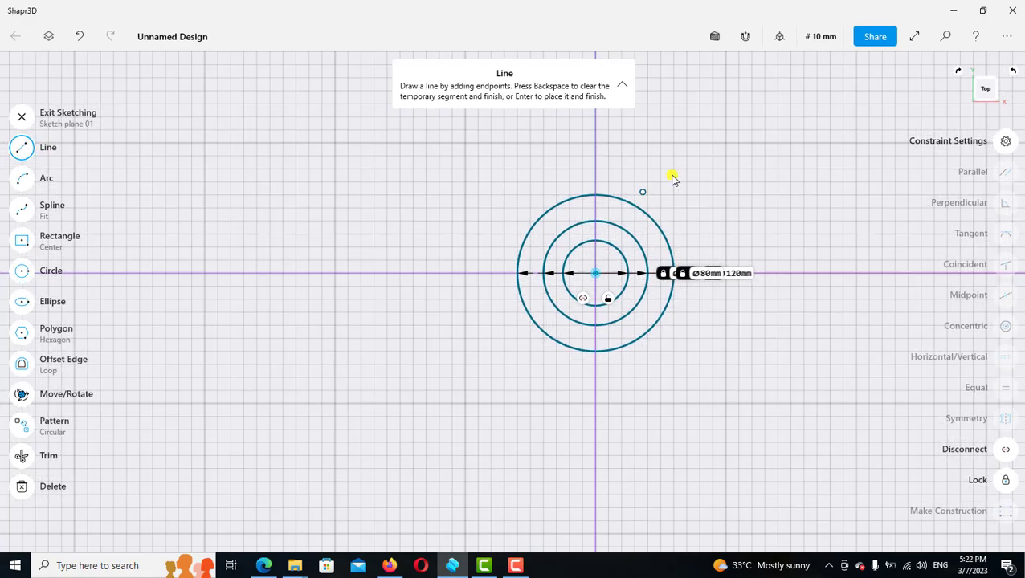
middle_click_drag(673, 178, 610, 235)
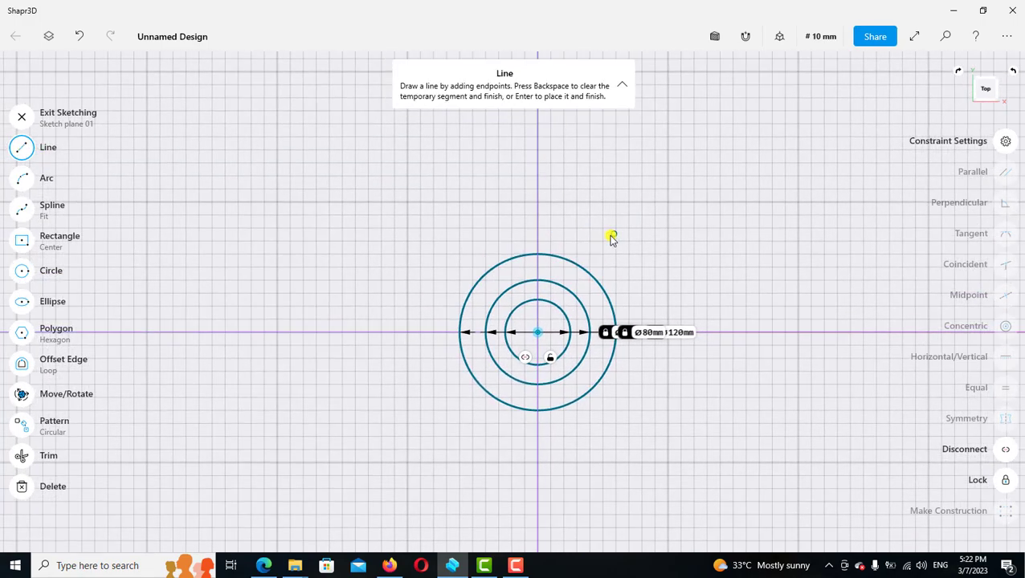
left_click(537, 331)
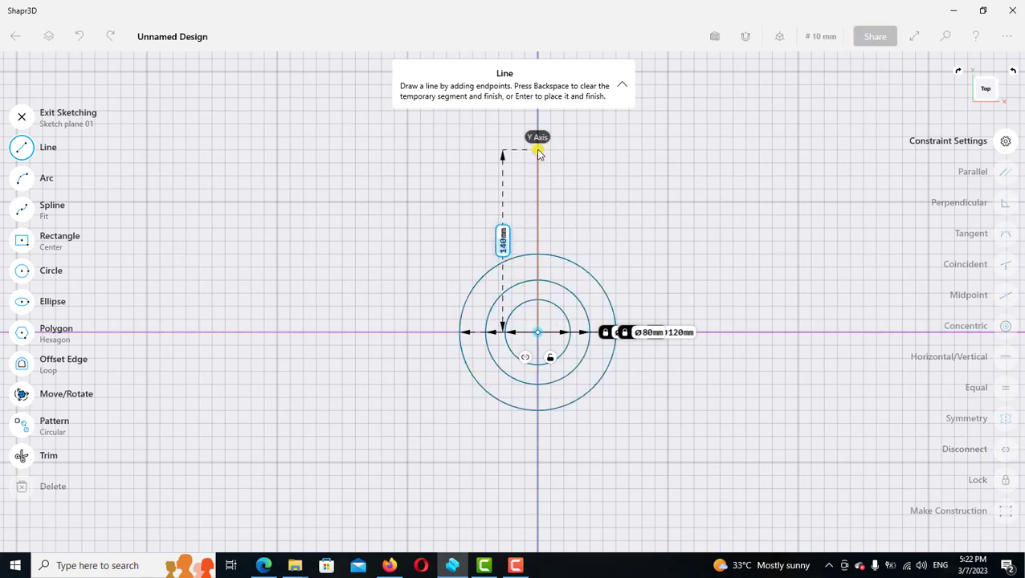
left_click(537, 150)
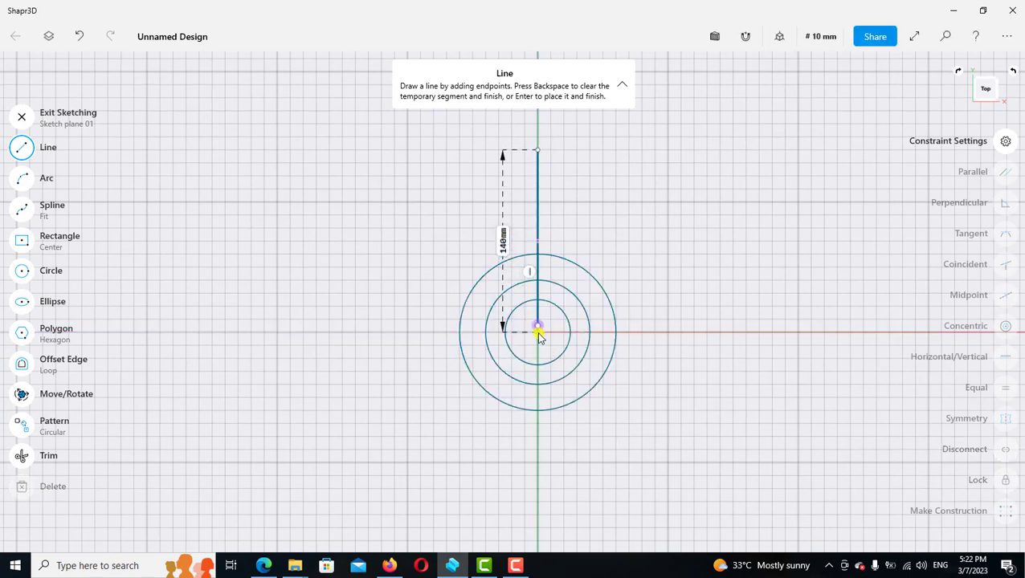
left_click(81, 151)
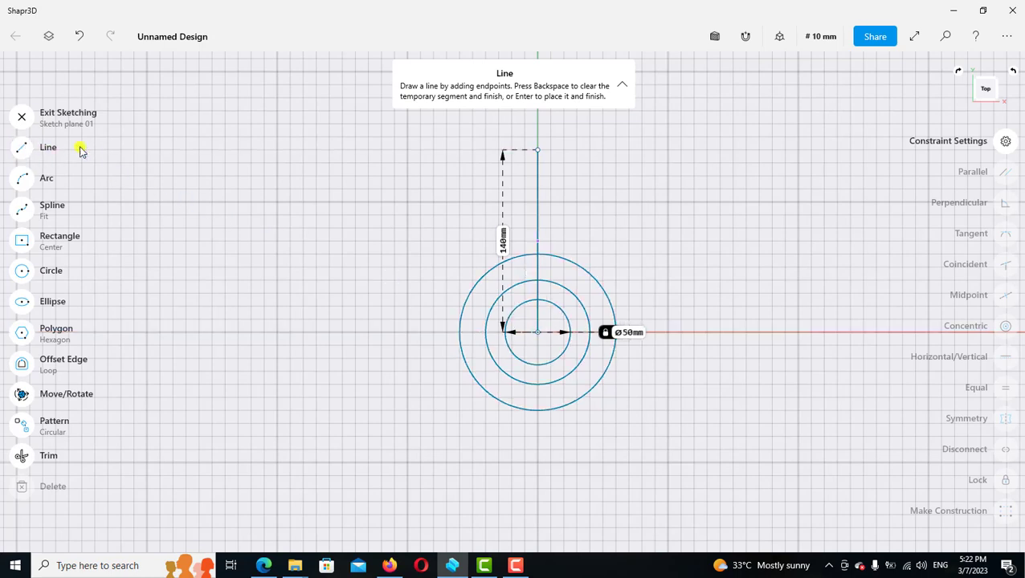
left_click(537, 229)
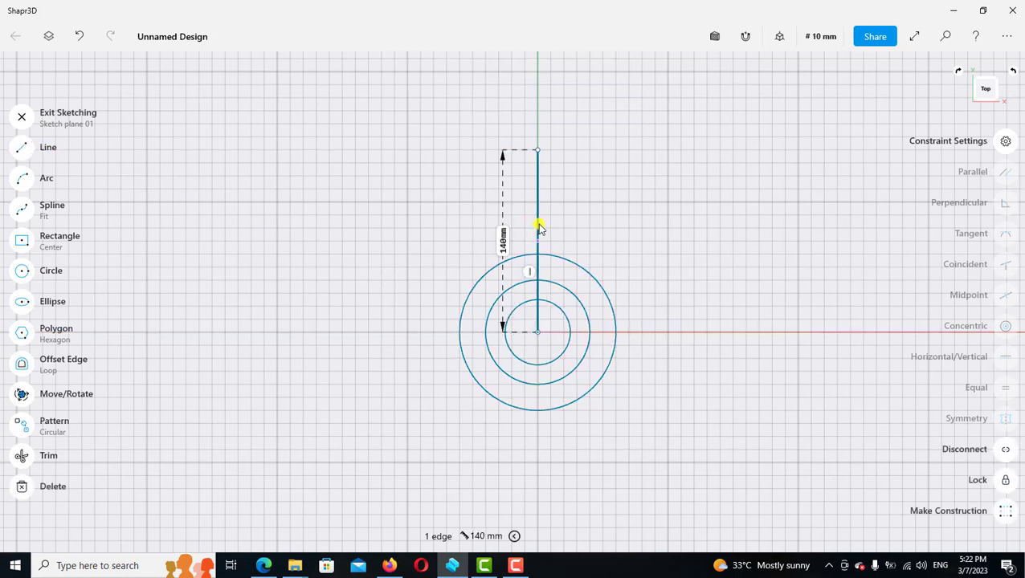
left_click(1004, 512)
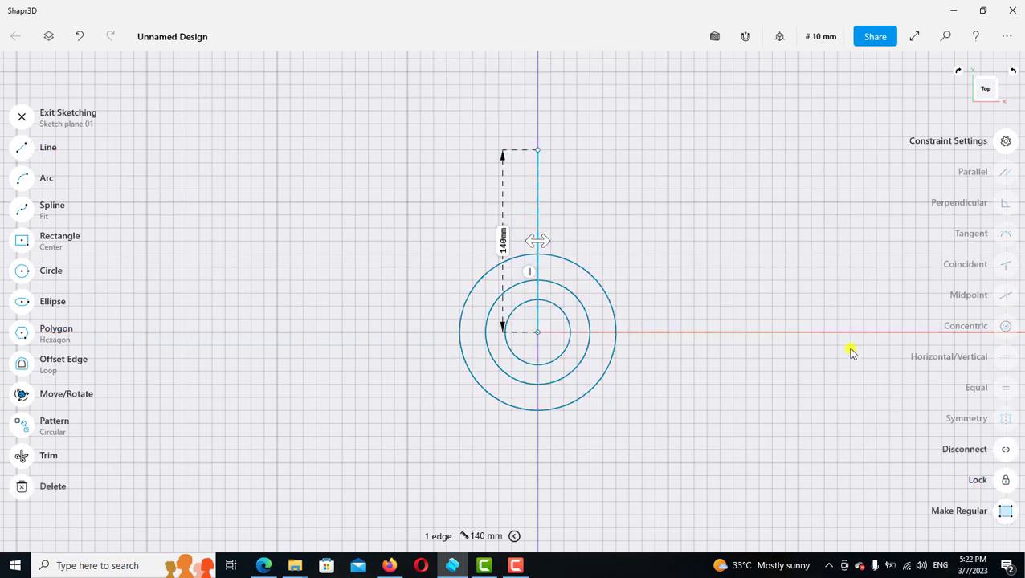
left_click(681, 282)
scroll(610, 289, "up", 2)
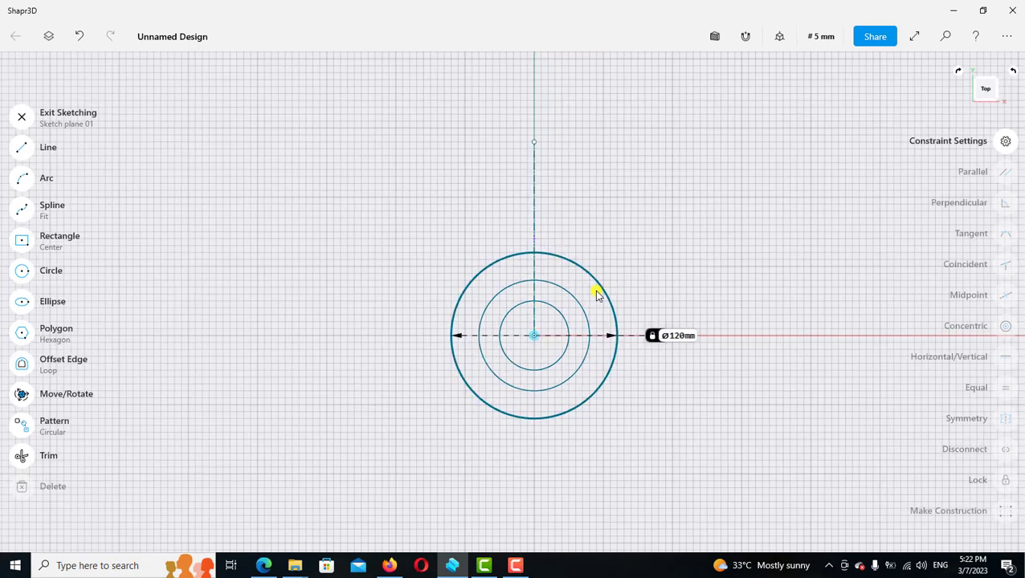
Step: Draw a horizontal construction line along the X axis and set its length to 200 mm
left_click(22, 147)
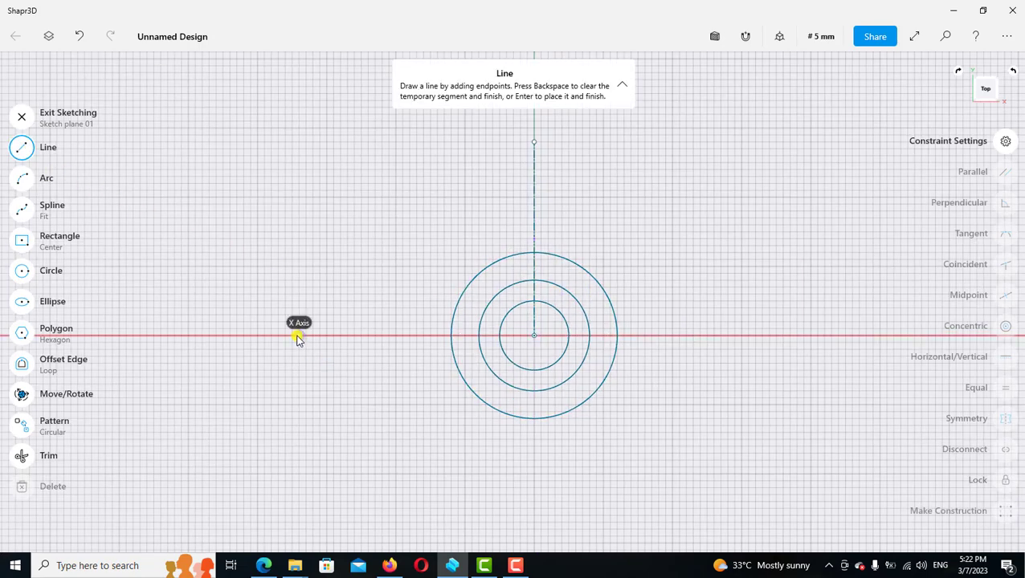
left_click(845, 336)
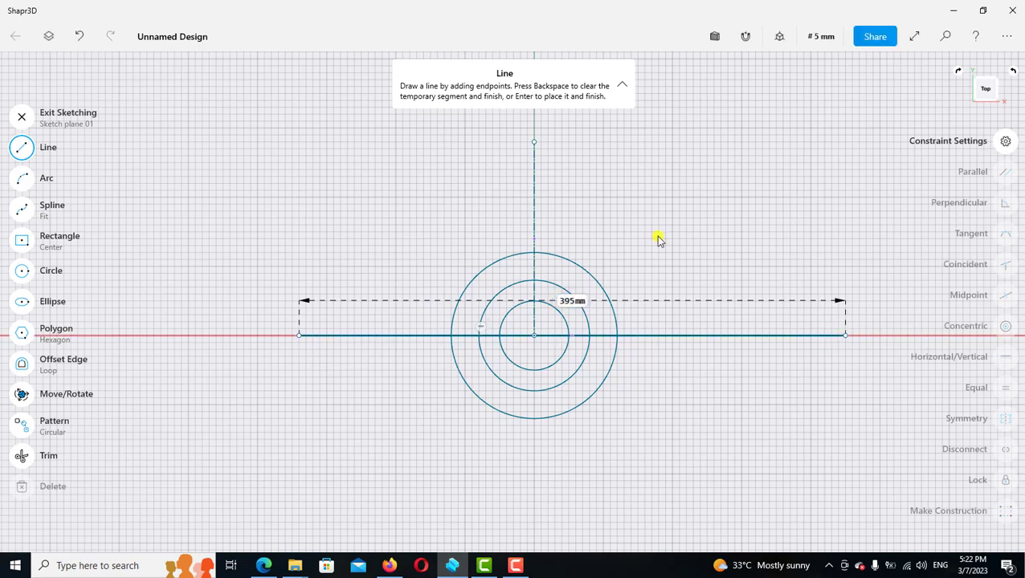
left_click(22, 147)
left_click(634, 336)
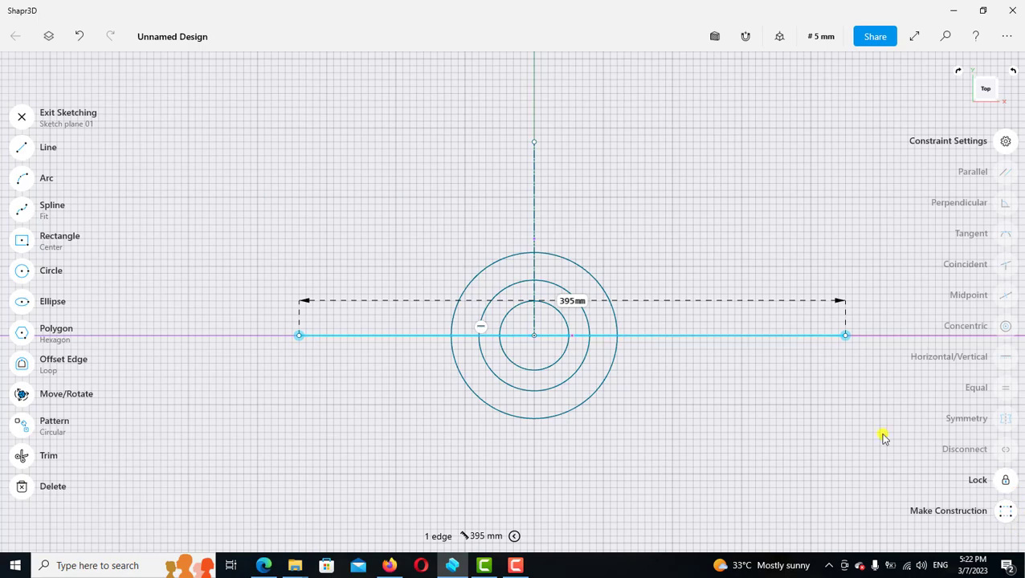
left_click(766, 337)
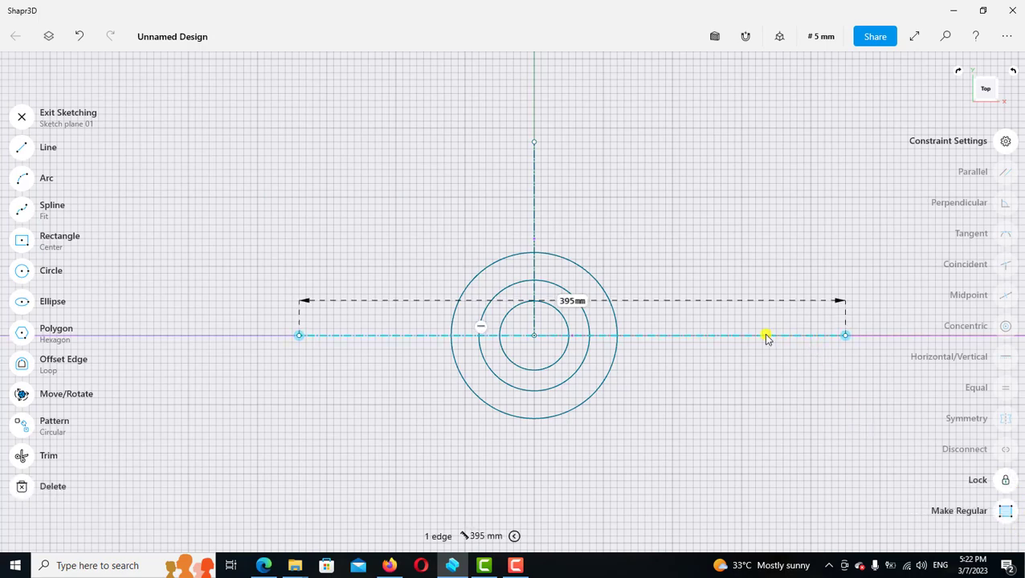
scroll(729, 277, "down", 1)
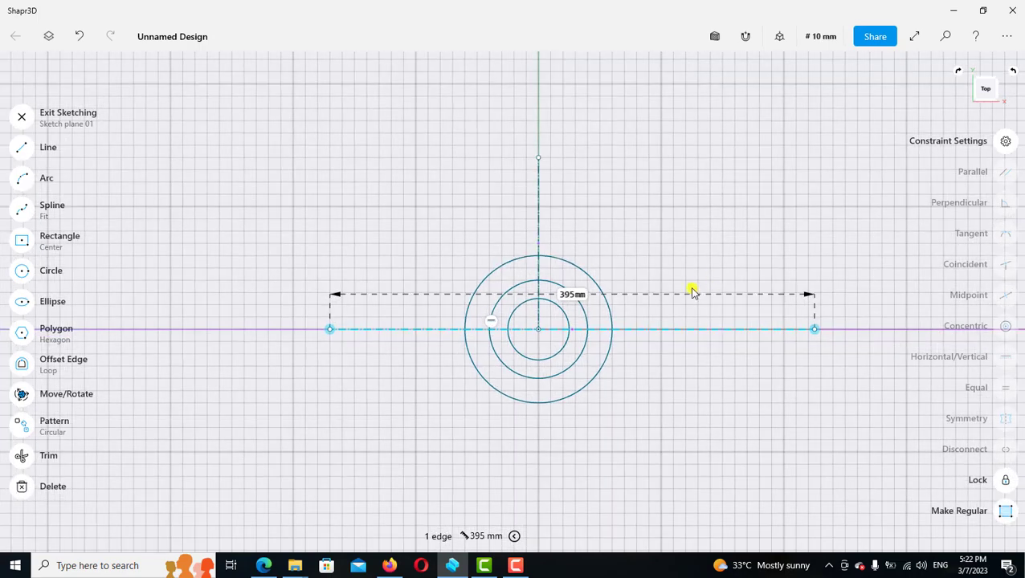
left_click(572, 294)
left_click(556, 357)
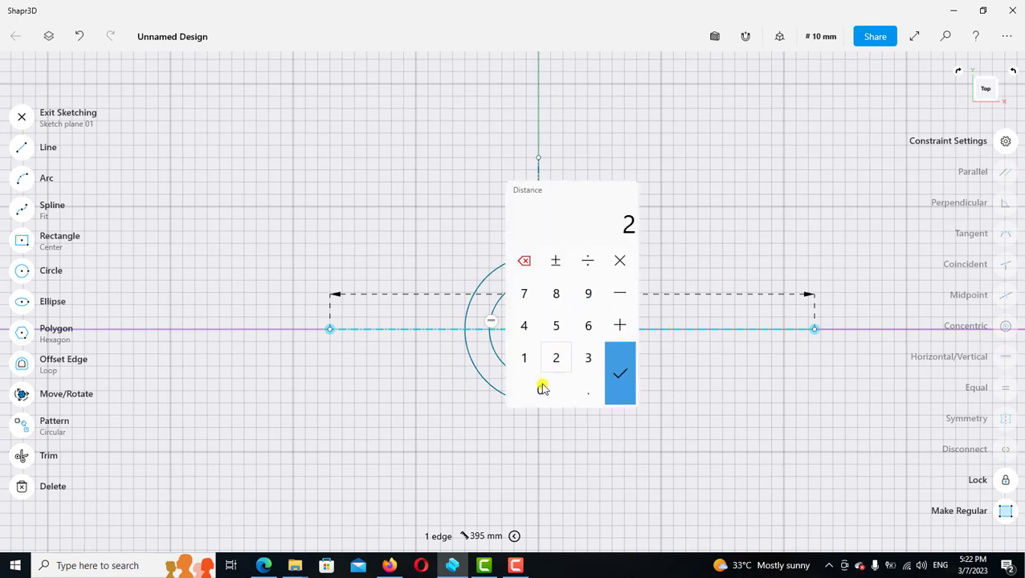
left_click(539, 390)
left_click(539, 390)
left_click(619, 373)
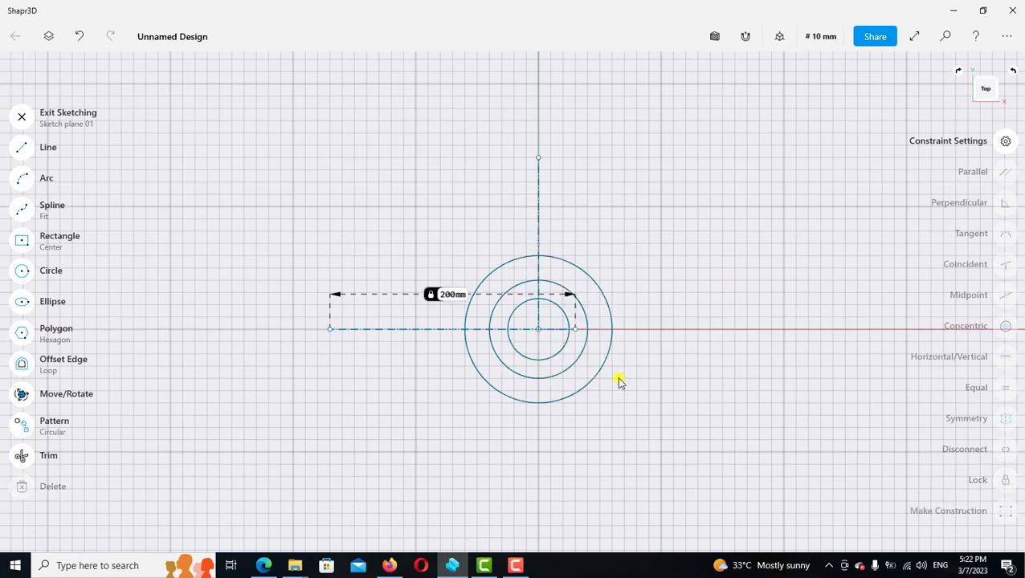
left_click(664, 250)
Step: Lock the concentric circles at their shared centre point
left_click(537, 330)
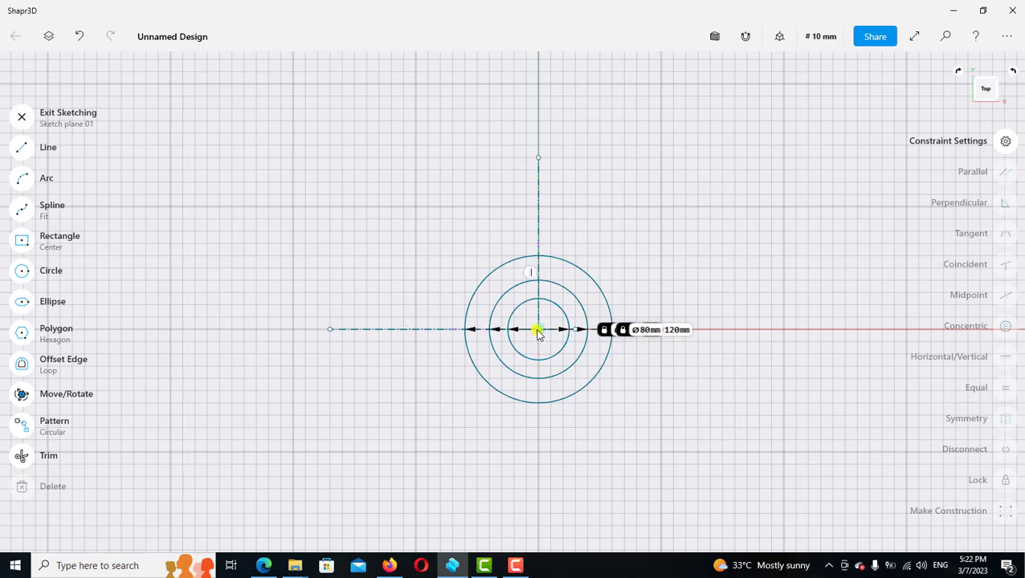
left_click(998, 479)
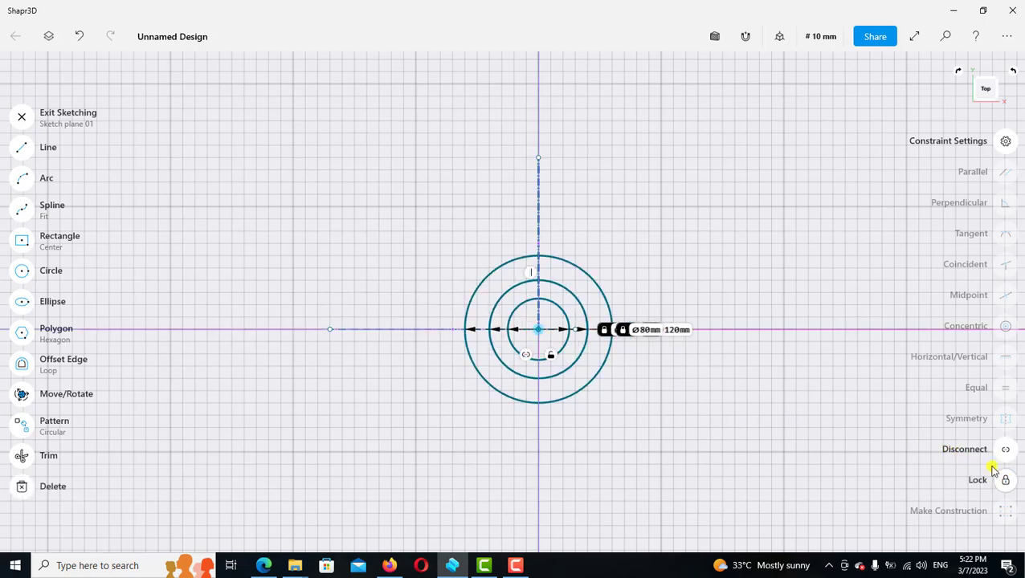
scroll(439, 329, "up", 2)
scroll(479, 331, "up", 1)
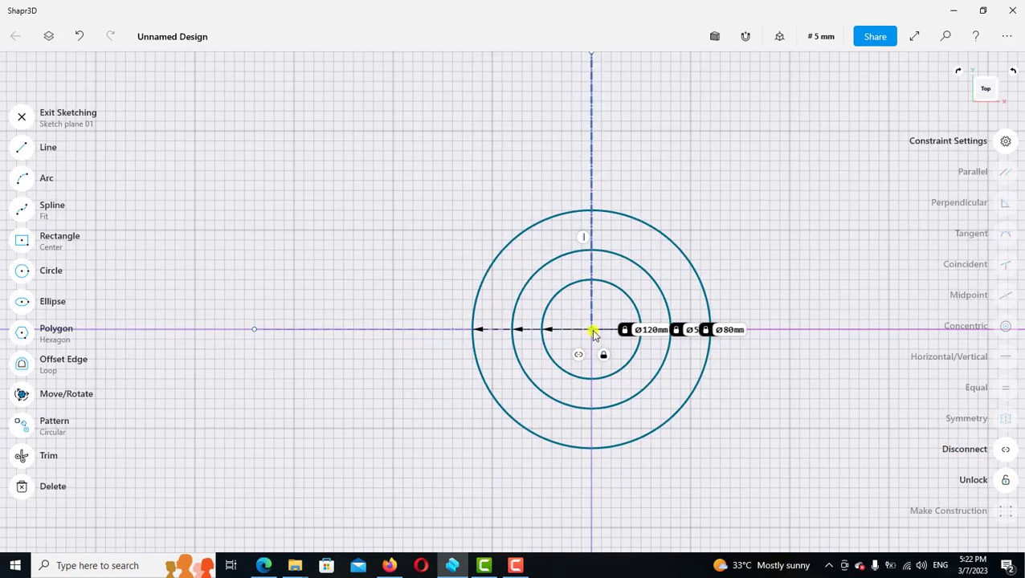
Step: Apply a Midpoint constraint so the 200 mm construction line is centred on the circles
left_click(441, 331)
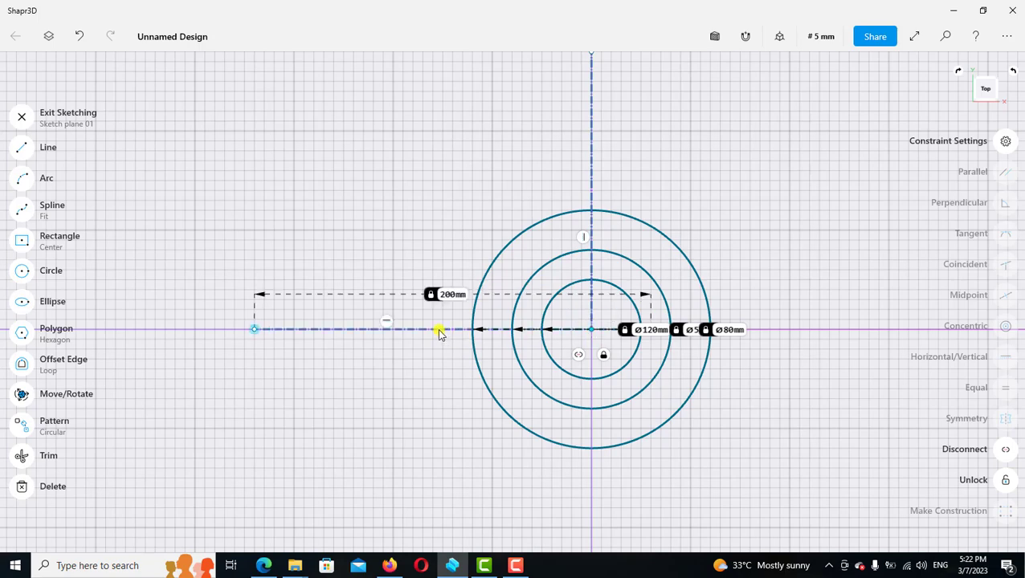
left_click(438, 330)
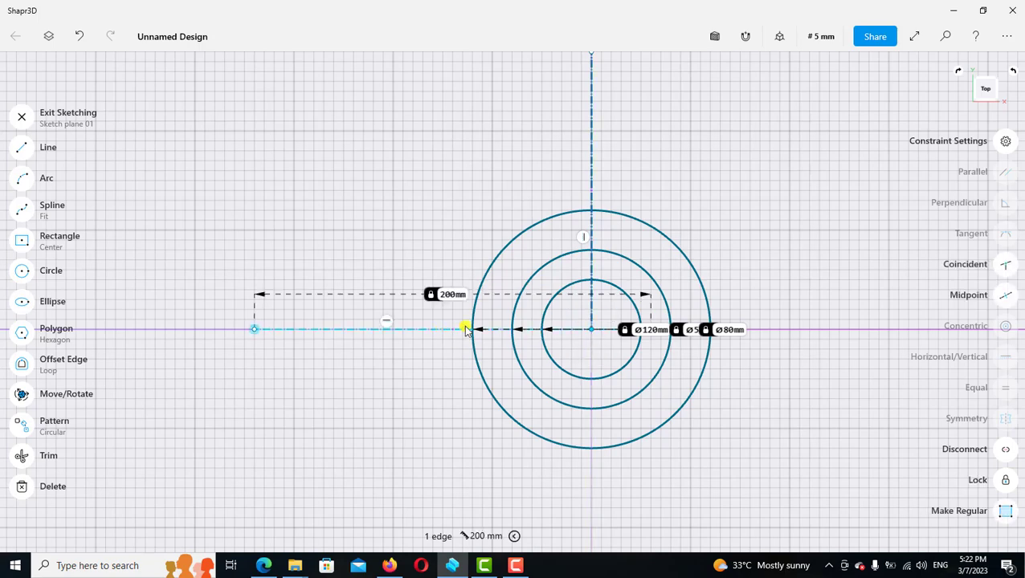
left_click(1004, 298)
scroll(698, 294, "down", 1)
scroll(722, 281, "down", 1)
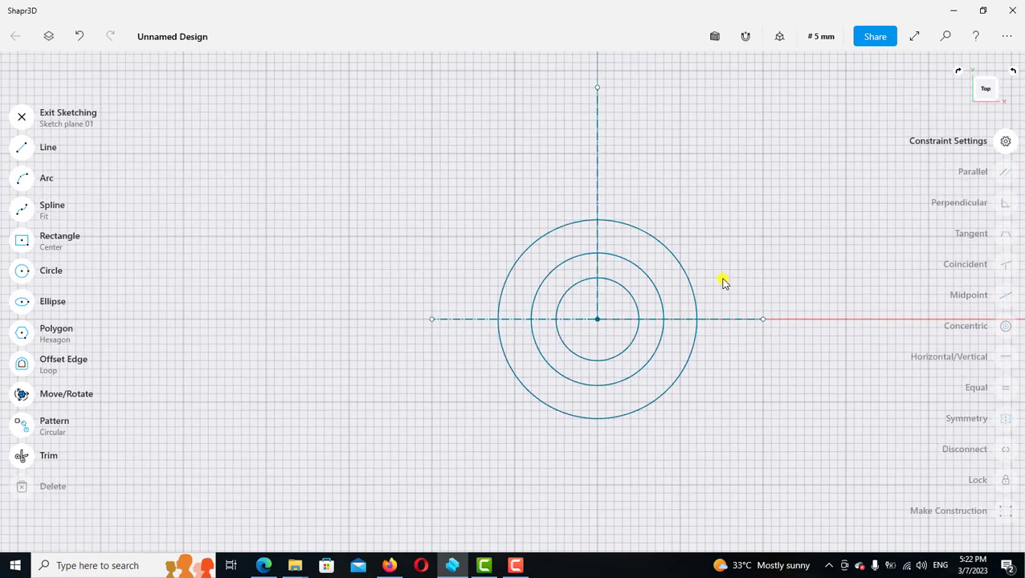
scroll(687, 284, "right", 2)
scroll(686, 283, "up", 1)
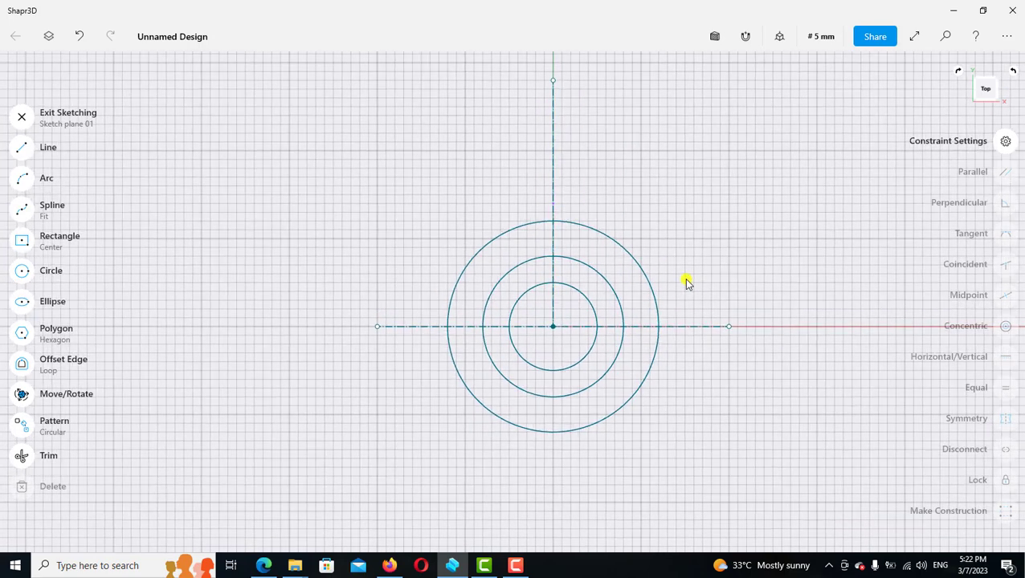
Step: Draw Ø50 mm circles at both ends of the 200 mm line, then check the Exercise 64 PDF
left_click(629, 274)
left_click(51, 272)
left_click(376, 326)
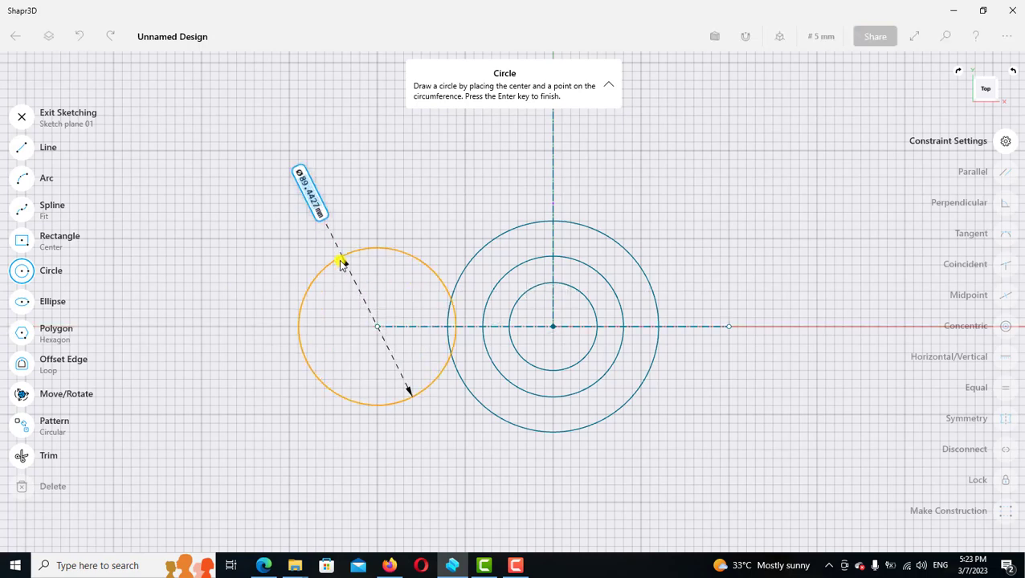
type("50")
key("Return")
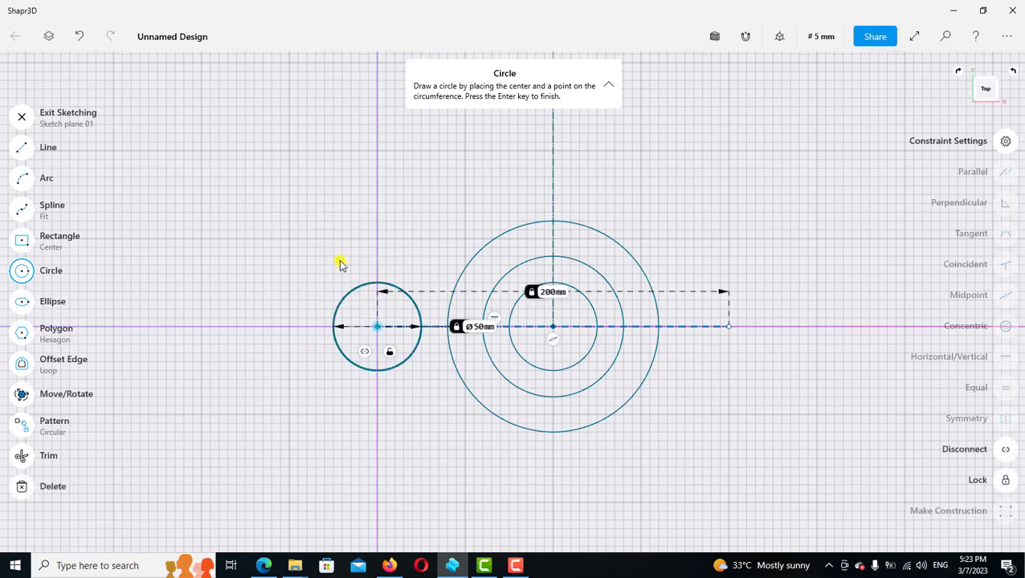
scroll(340, 265, "down", 1)
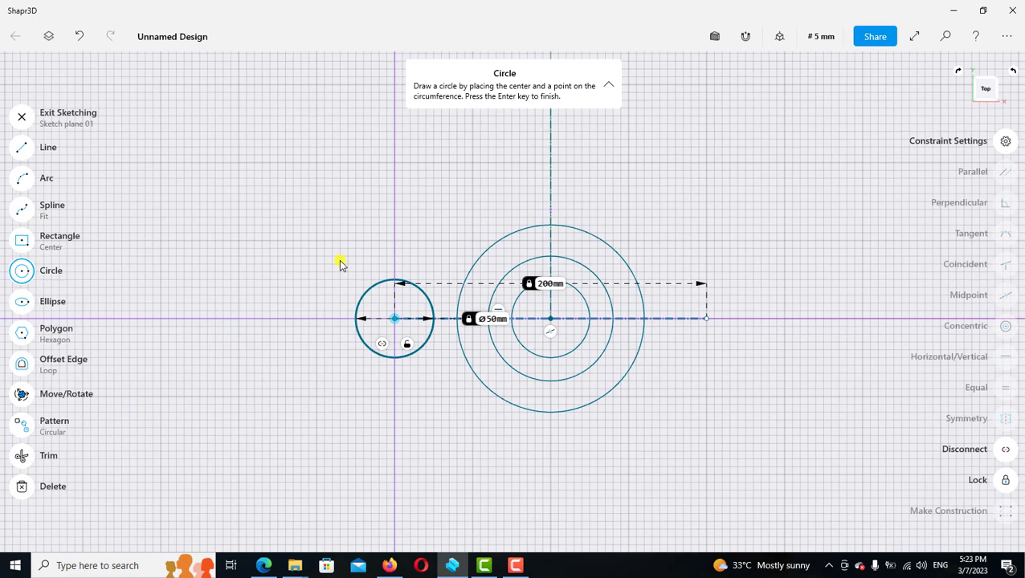
left_click(708, 319)
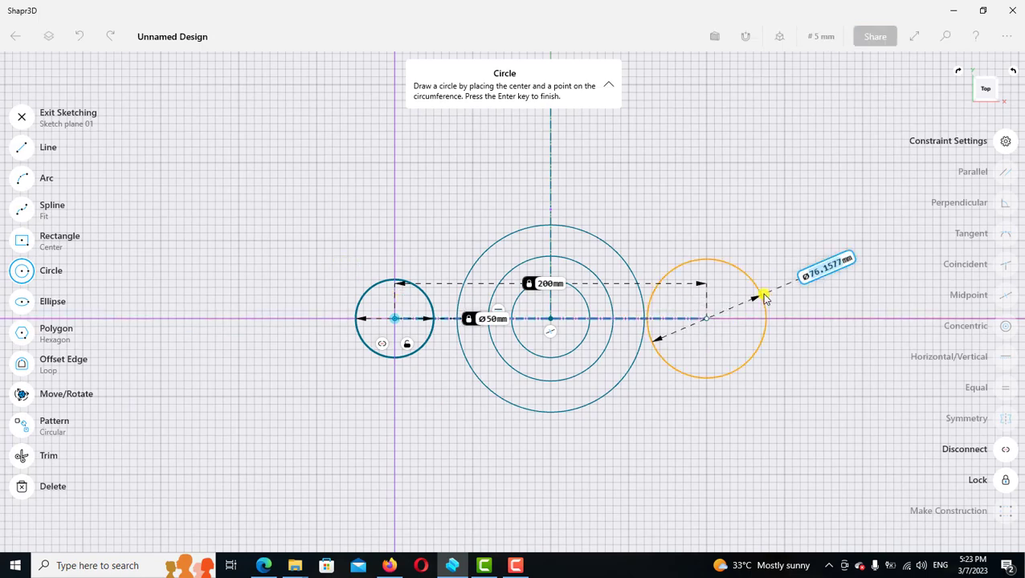
type("50")
key("Return")
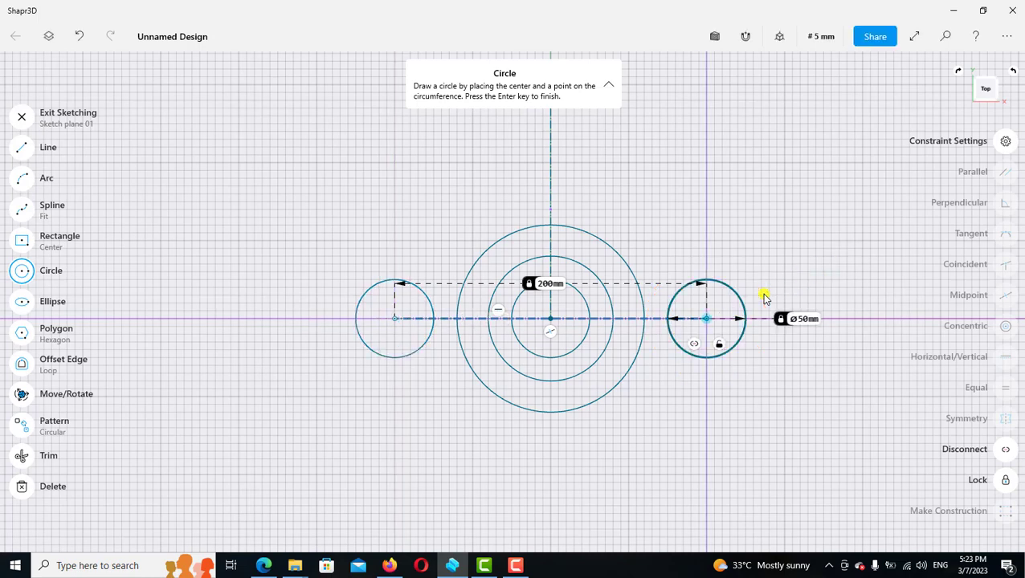
left_click(264, 565)
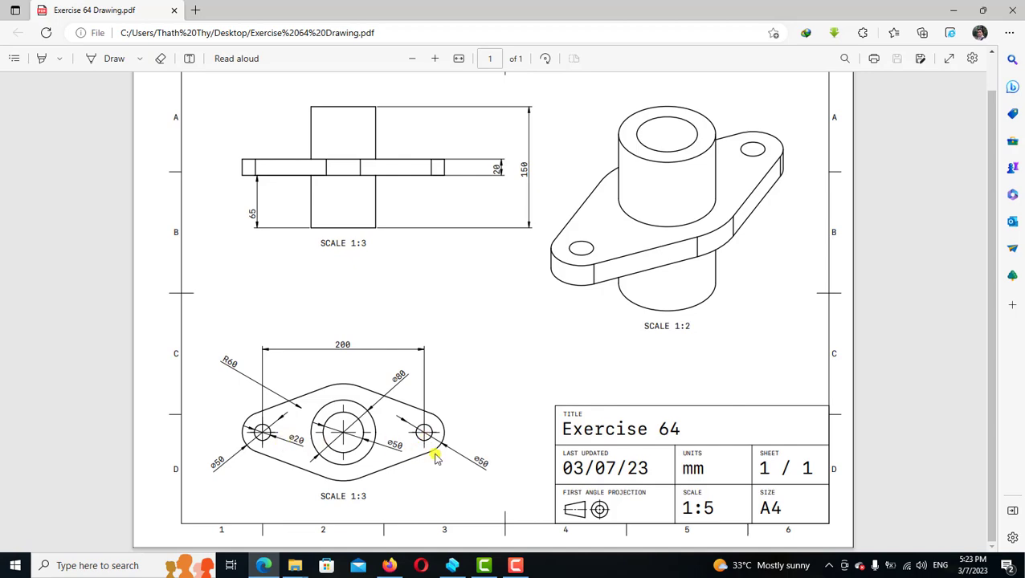
Step: Add Ø20 mm bolt-hole circles concentric inside both Ø50 mm end circles
left_click(452, 566)
scroll(414, 343, "up", 3)
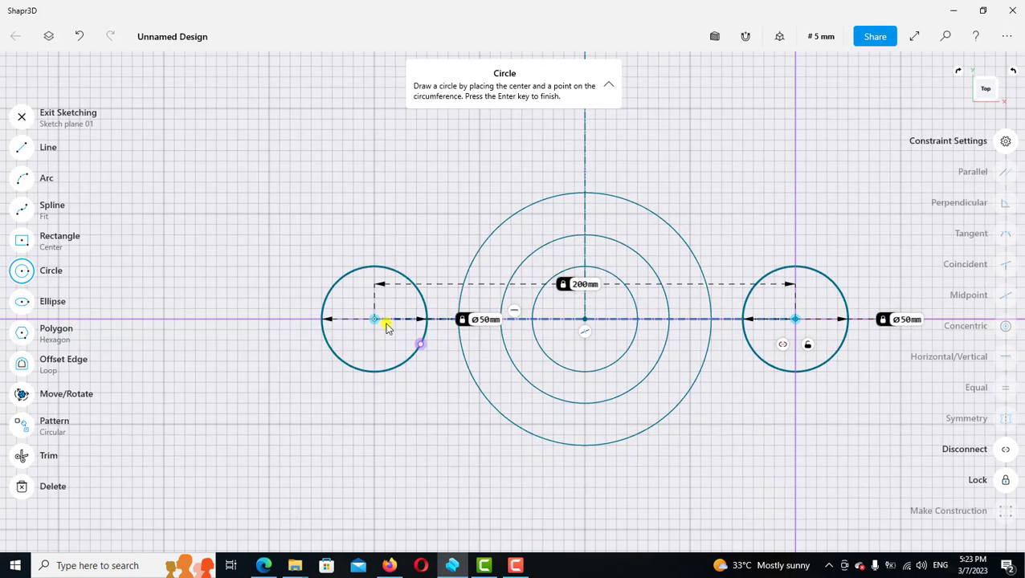
left_click(375, 318)
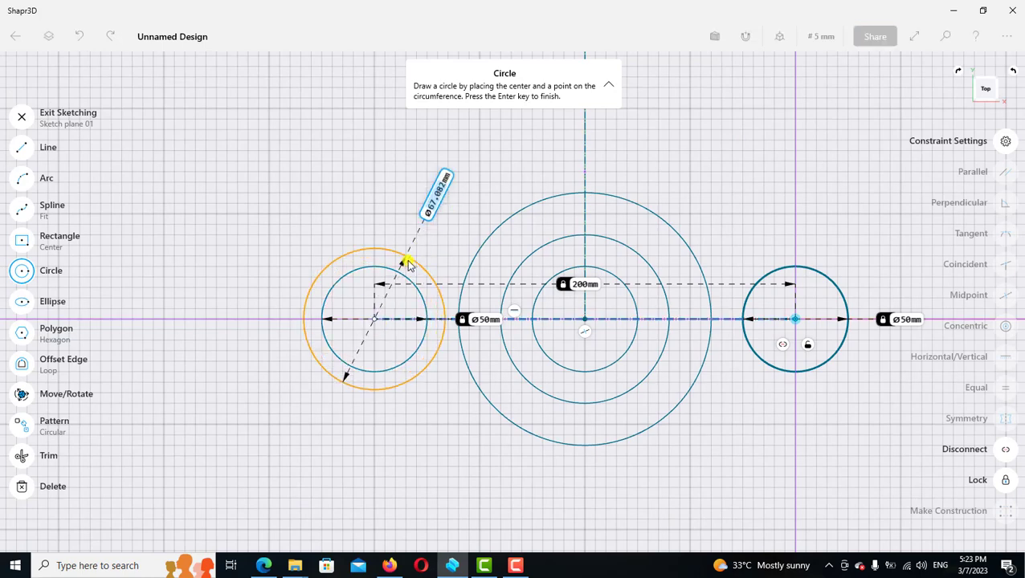
type("20")
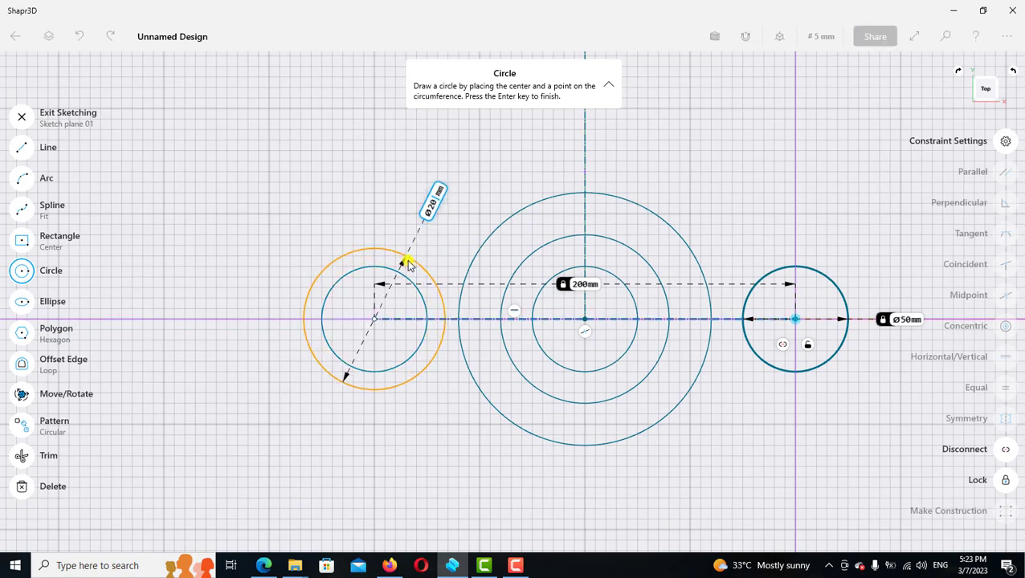
key("Return")
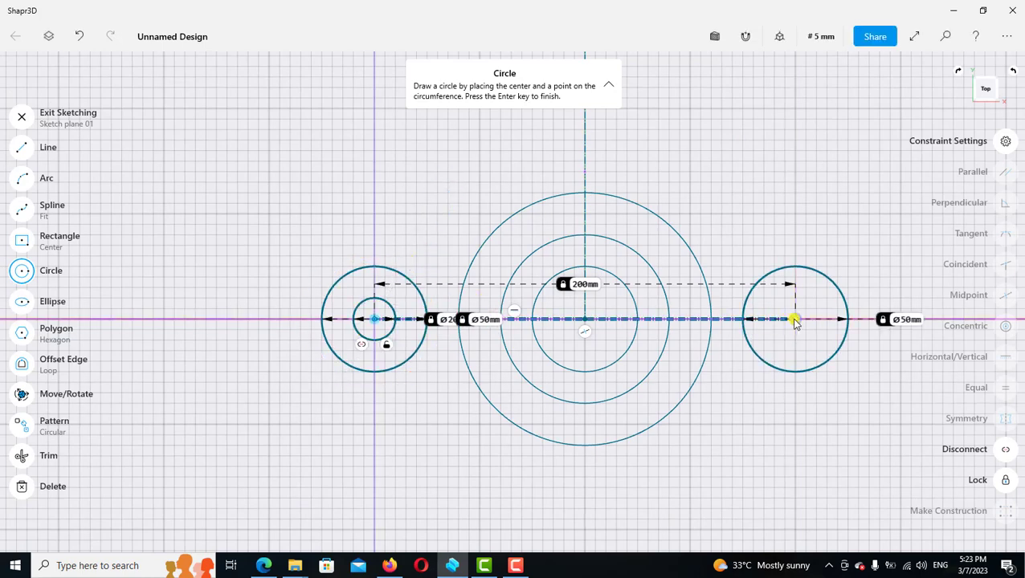
left_click(795, 319)
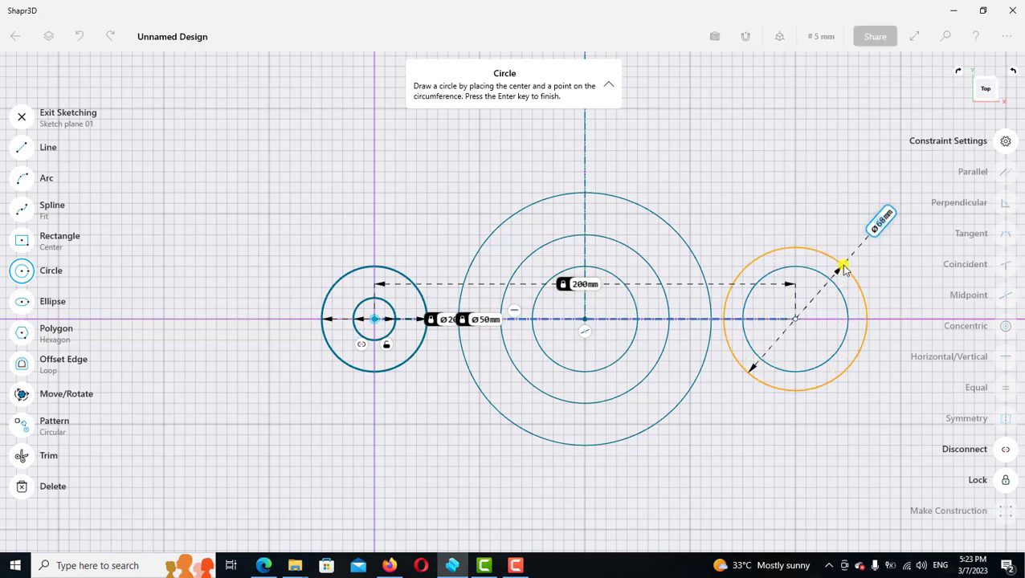
type("0")
key("Return")
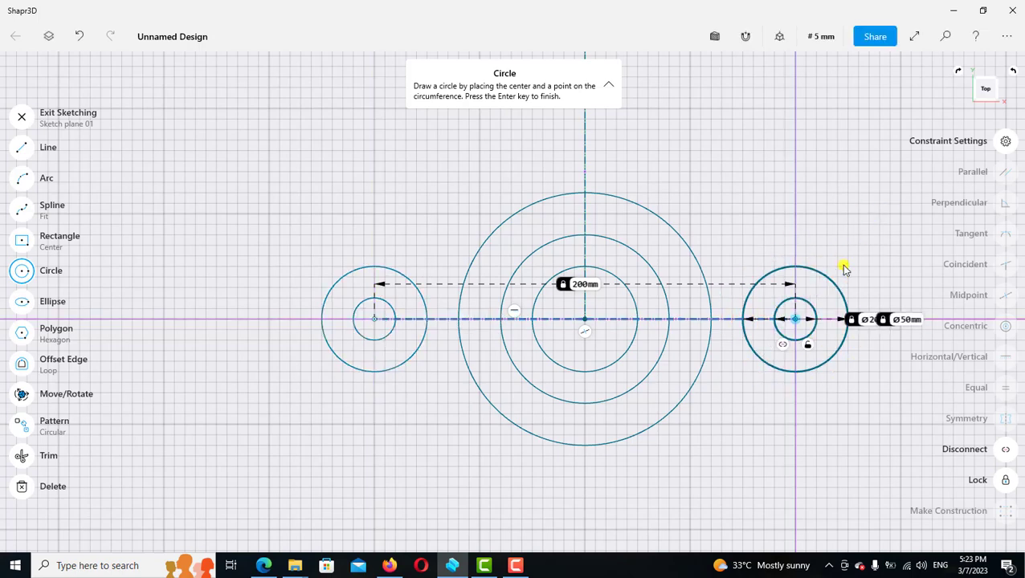
scroll(793, 279, "down", 2)
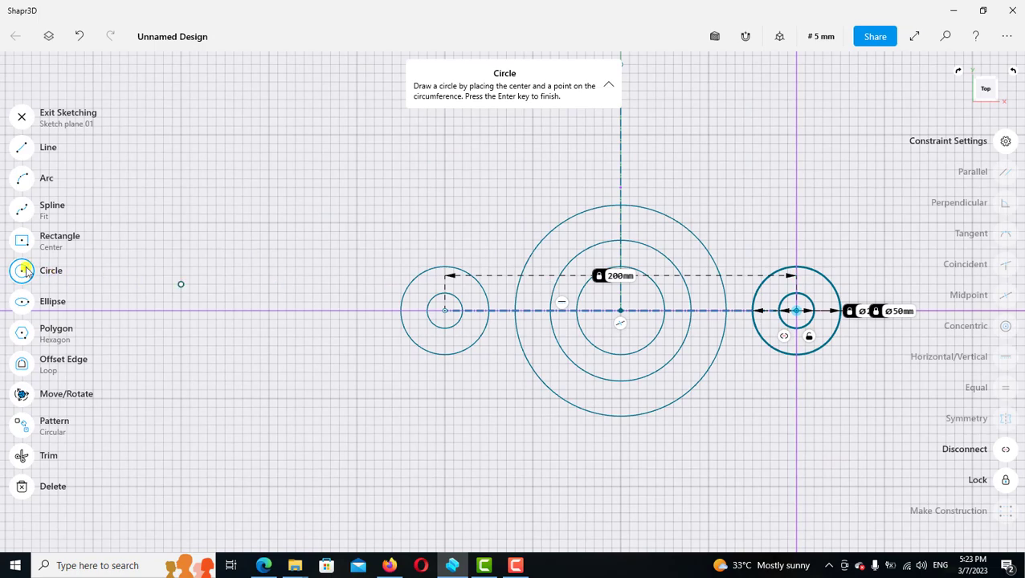
key("Escape")
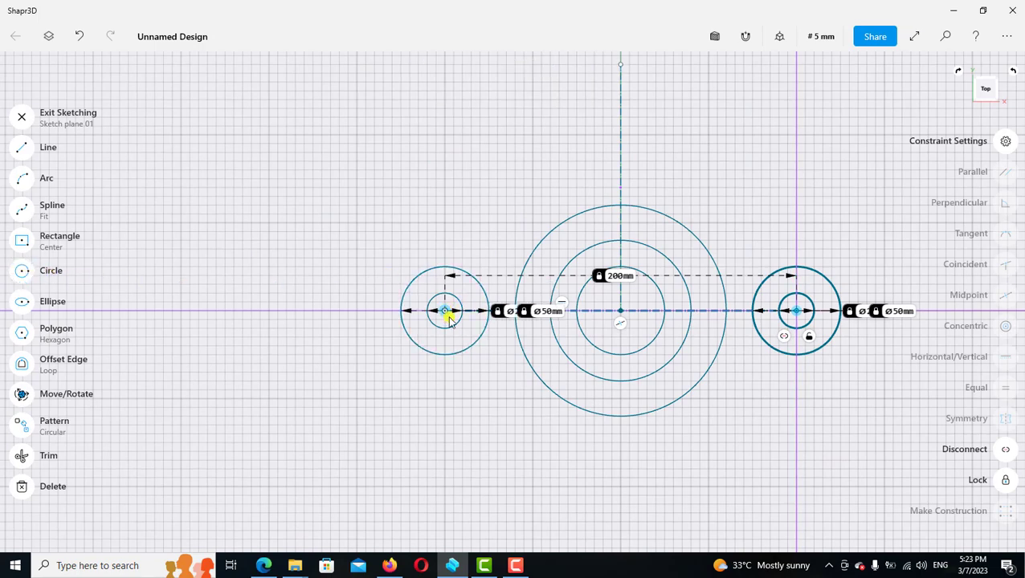
Step: Select the left and right circle pairs to inspect them
left_click(451, 318)
left_click(542, 332)
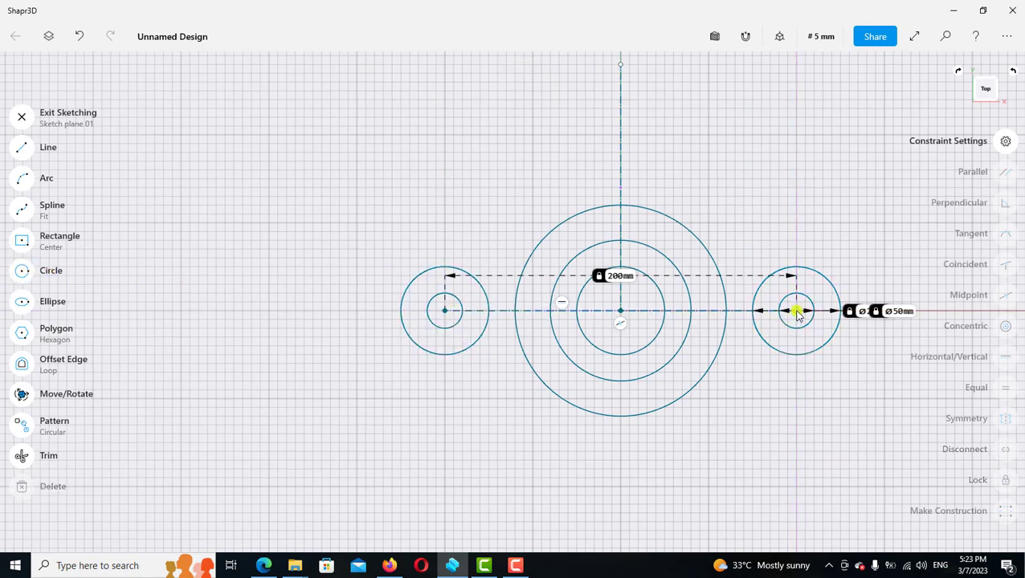
left_click(807, 345)
scroll(809, 341, "down", 1)
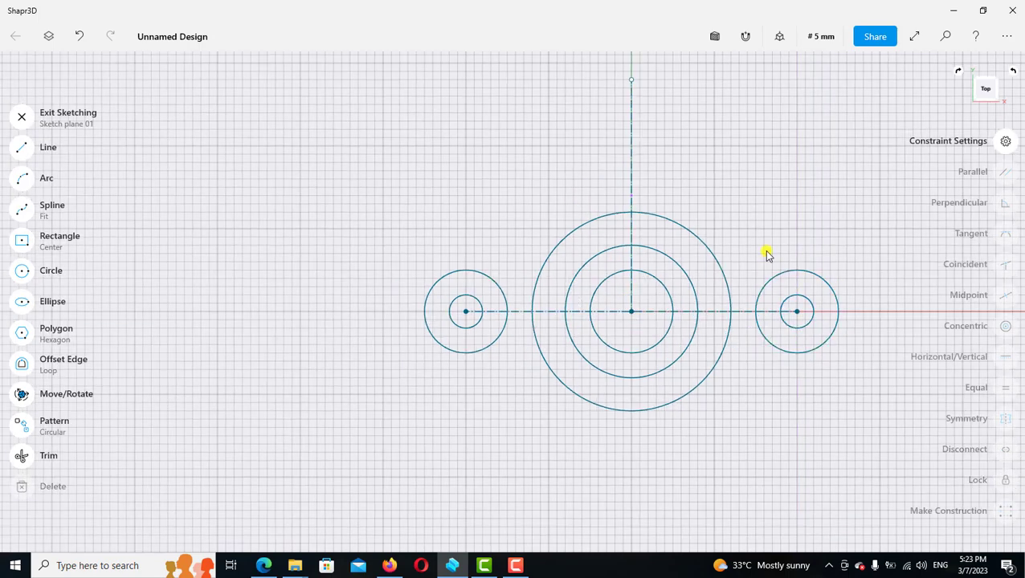
scroll(768, 254, "down", 1)
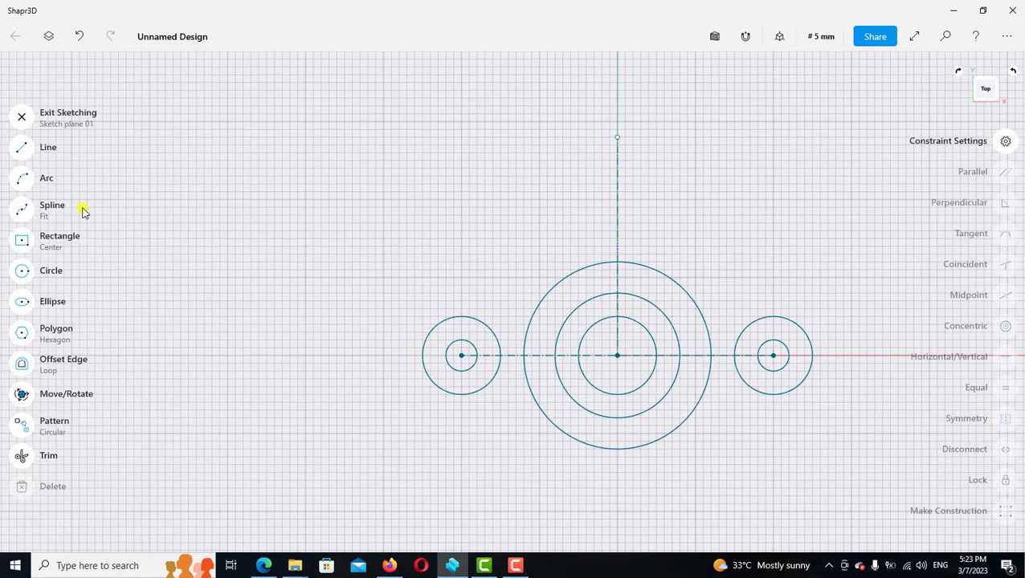
Step: Draw a line from the top of the left Ø50 mm circle to the Ø120 mm circle
left_click(22, 148)
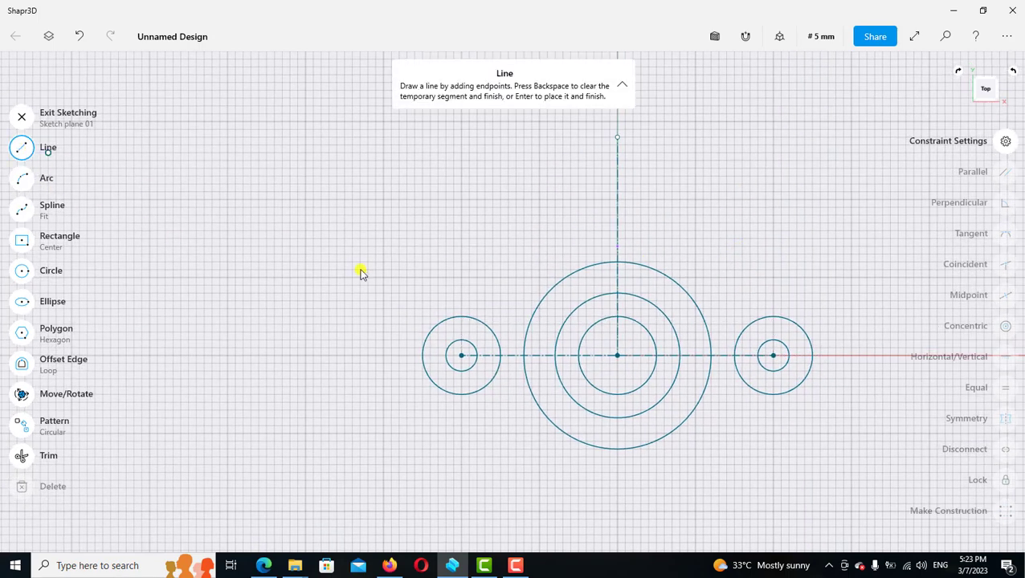
left_click(451, 319)
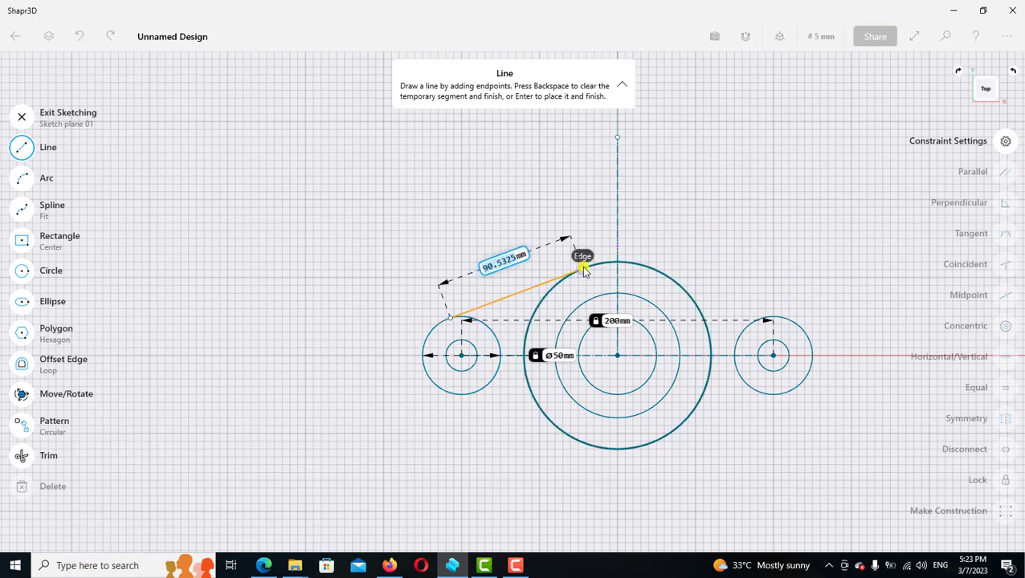
left_click(583, 272)
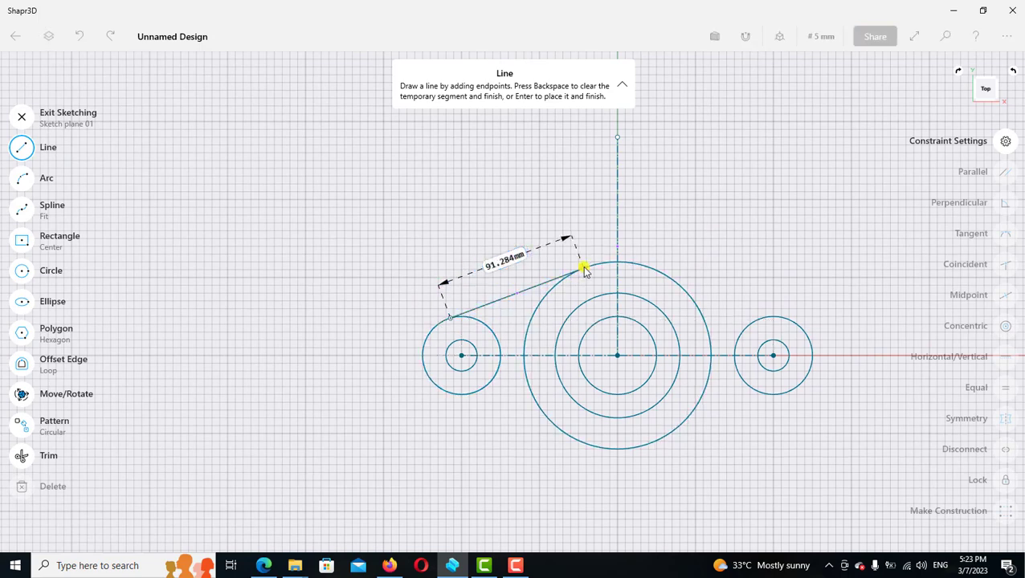
left_click(22, 147)
scroll(469, 316, "up", 1)
left_click(468, 313)
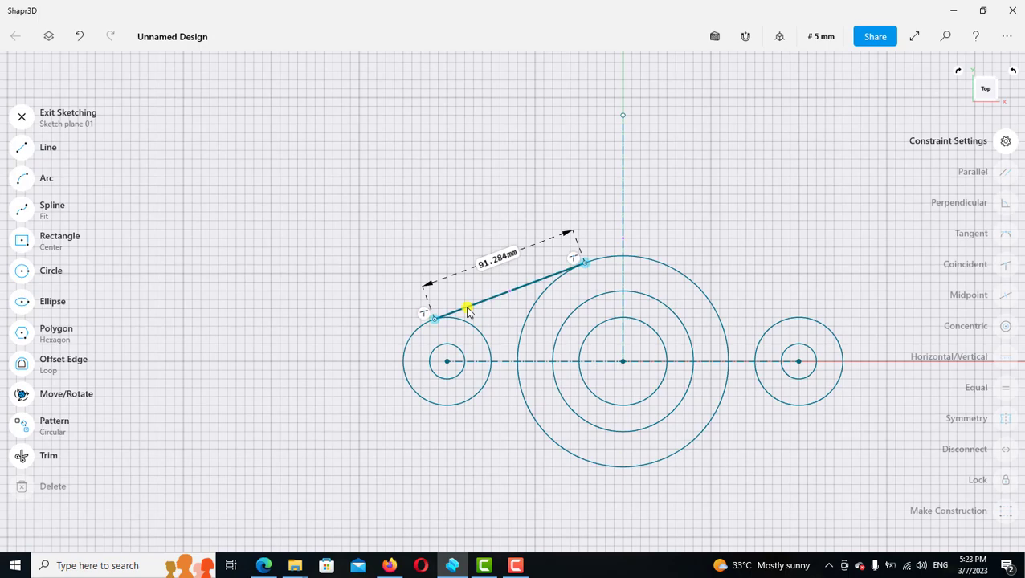
Step: Constrain that line tangent to both the small left circle and the large Ø120 mm circle
left_click(468, 312)
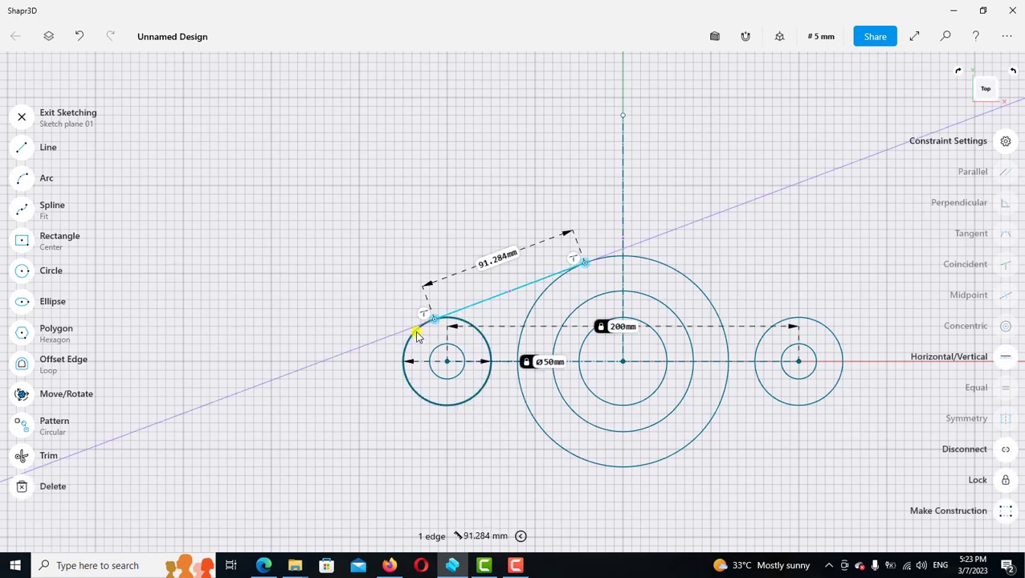
left_click(417, 335)
left_click(982, 241)
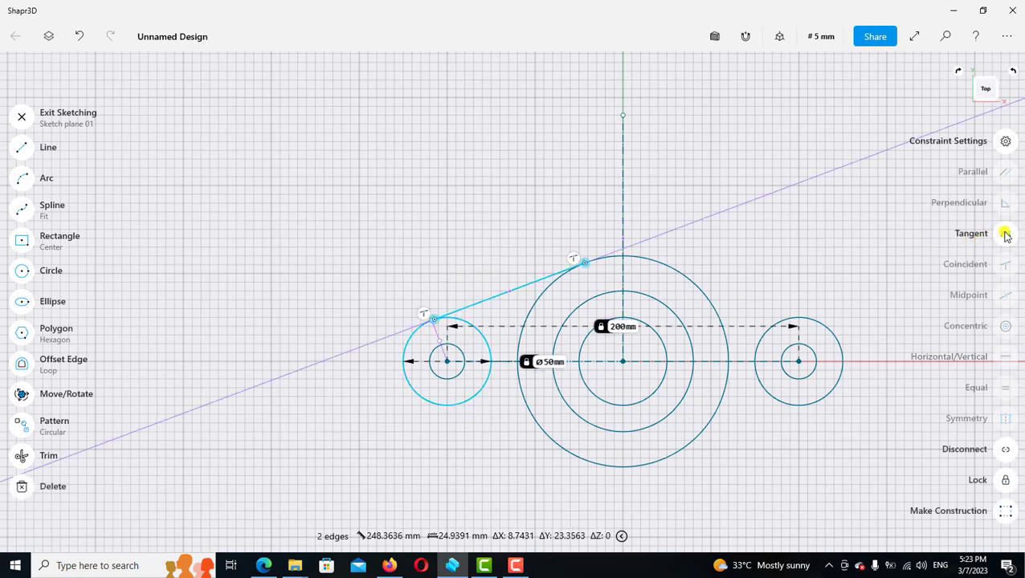
left_click(665, 267)
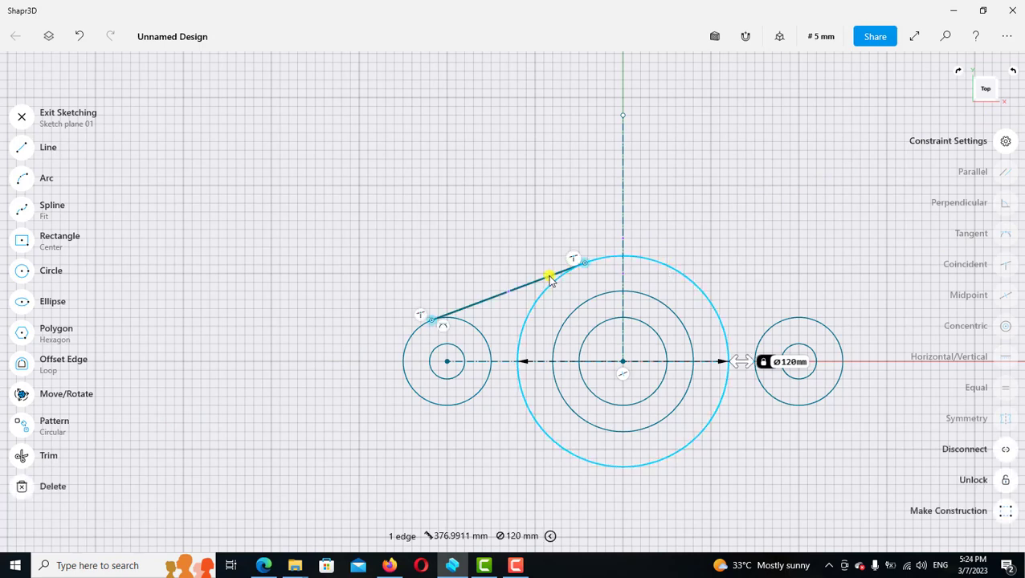
left_click(550, 280)
left_click(1004, 235)
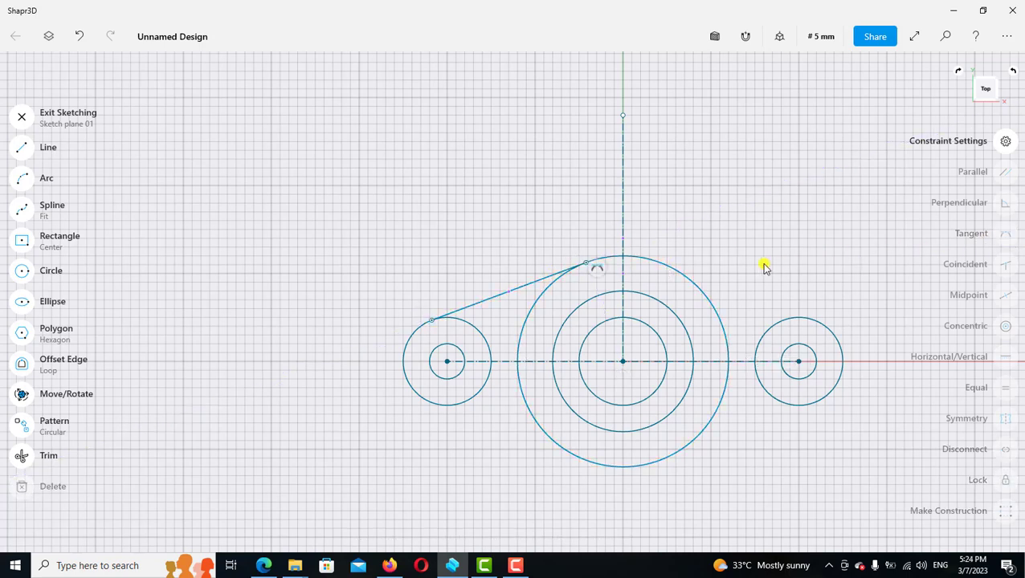
left_click(534, 285)
Step: Mirror the upper tangent line across the horizontal centre axis
left_click(20, 118)
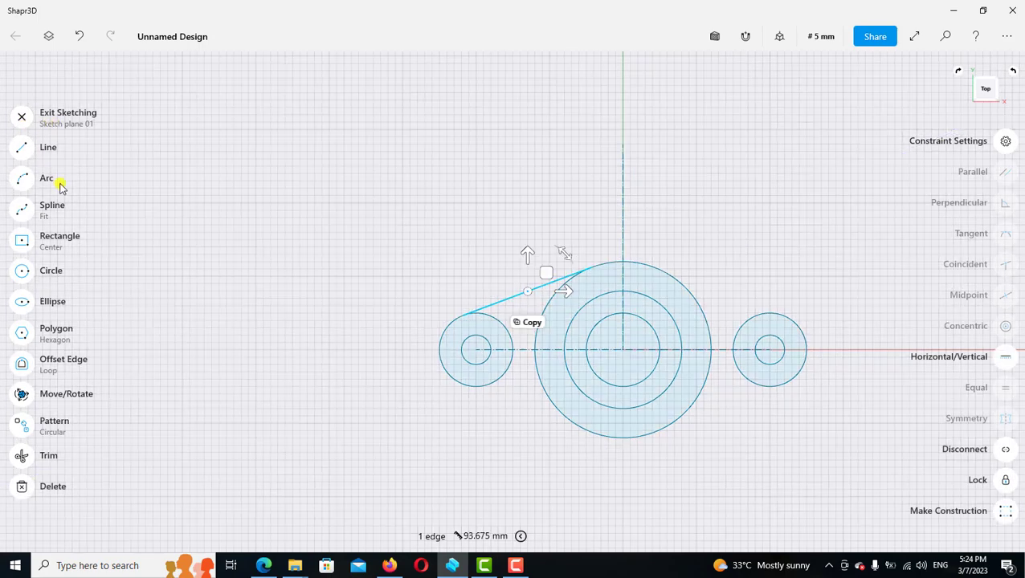
left_click(55, 204)
left_click(24, 390)
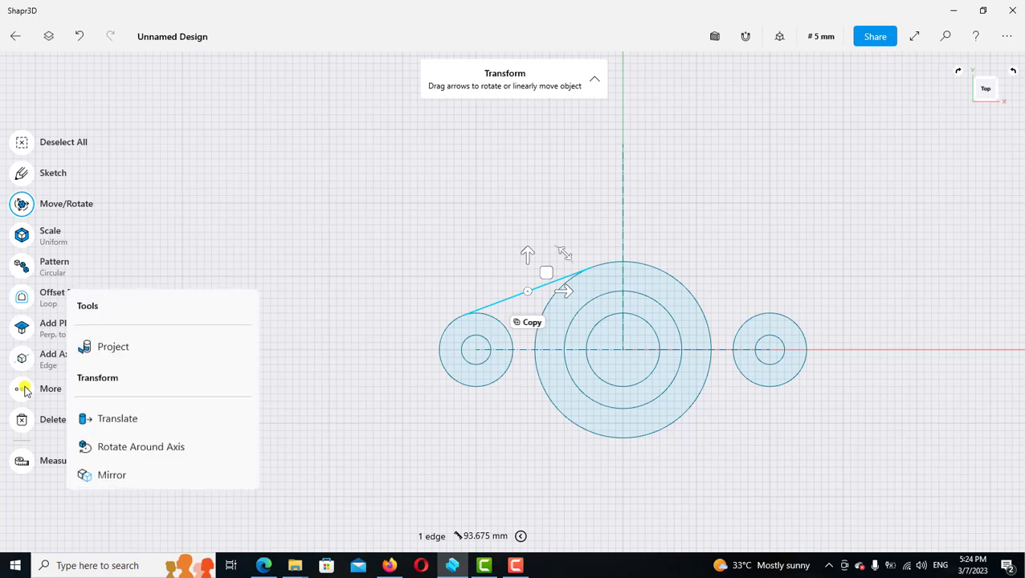
left_click(103, 474)
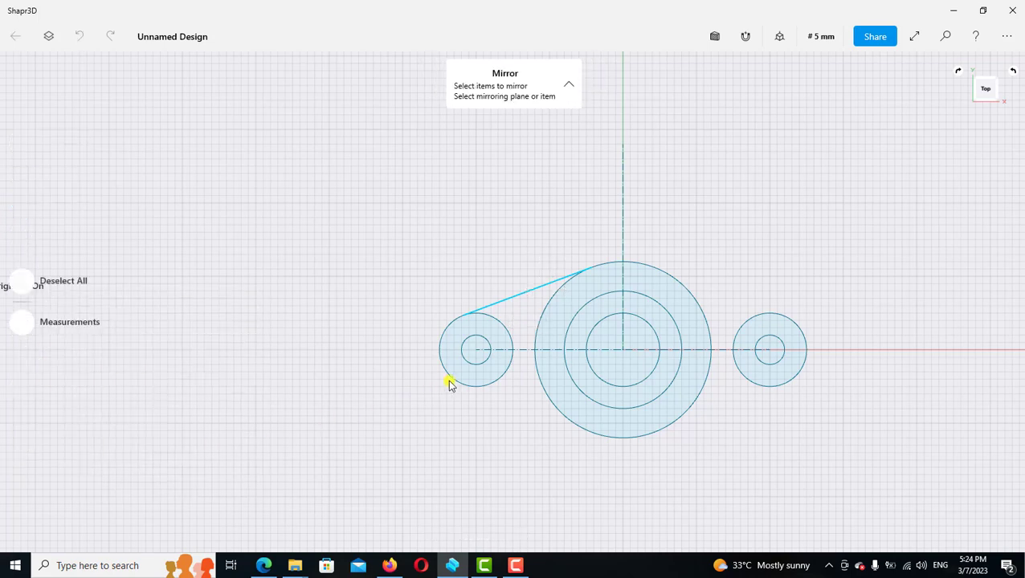
left_click(523, 351)
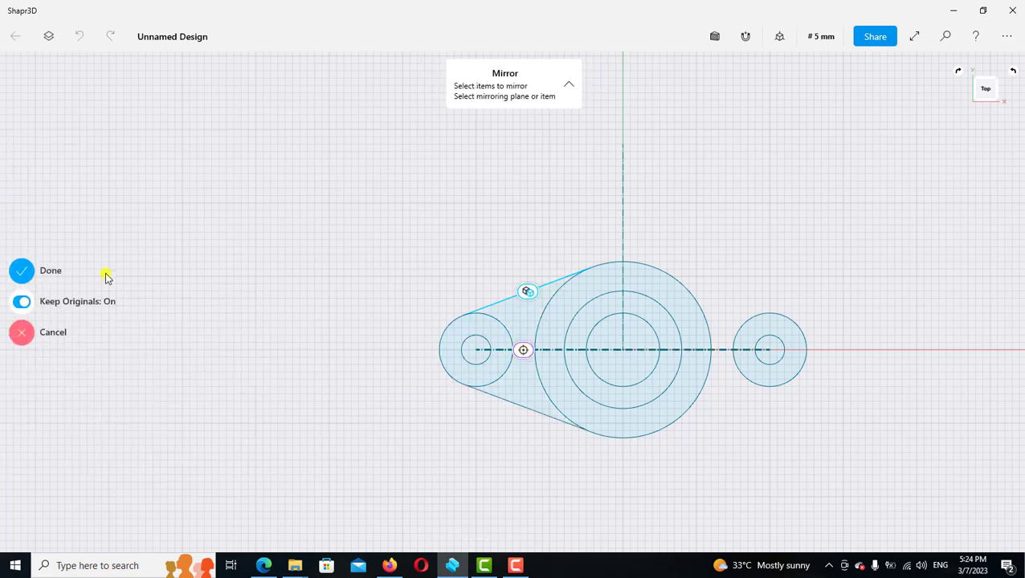
left_click(22, 272)
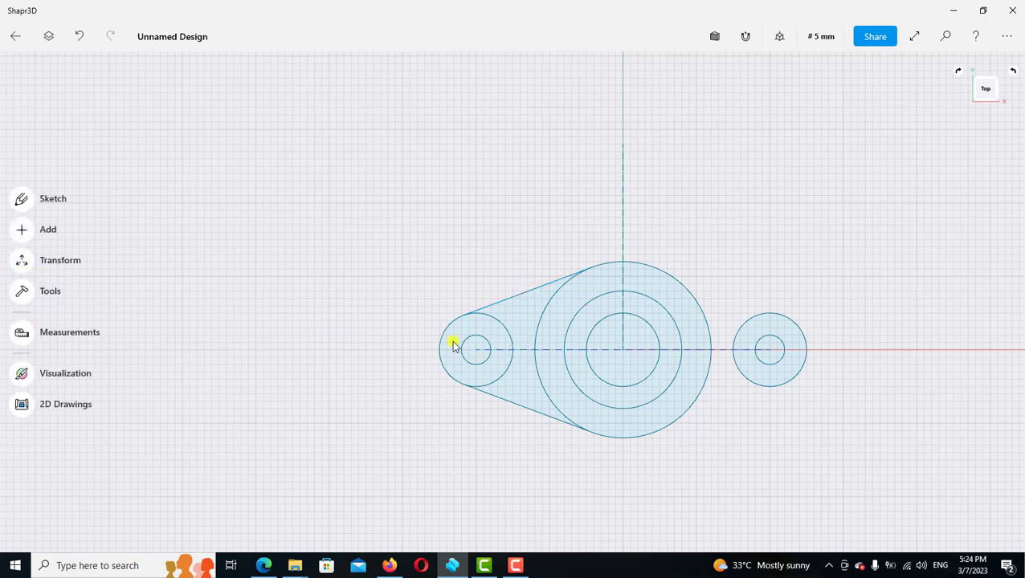
Step: Mirror both tangent lines across the vertical centre axis to reach the right boss
left_click(512, 299)
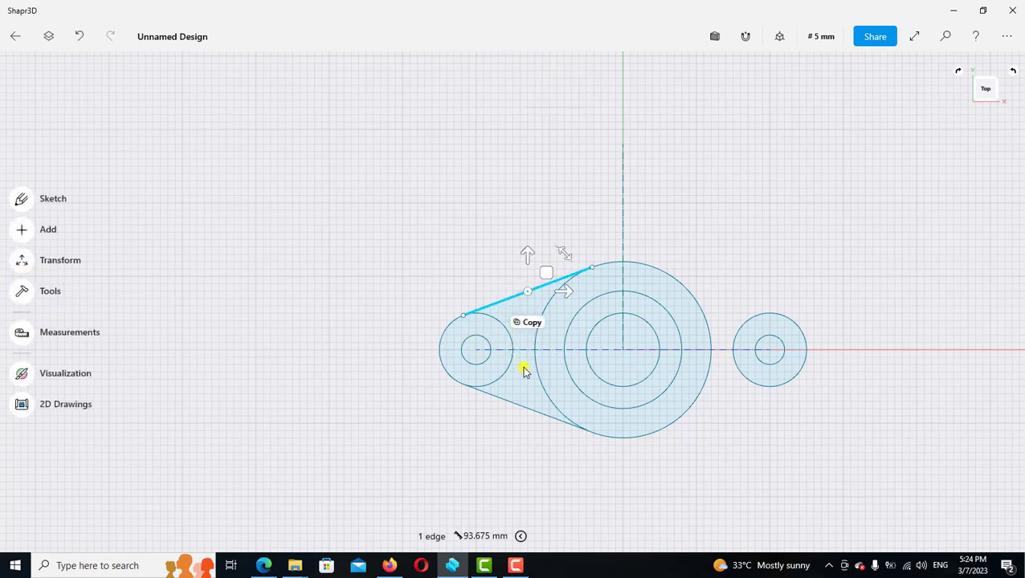
left_click(526, 412)
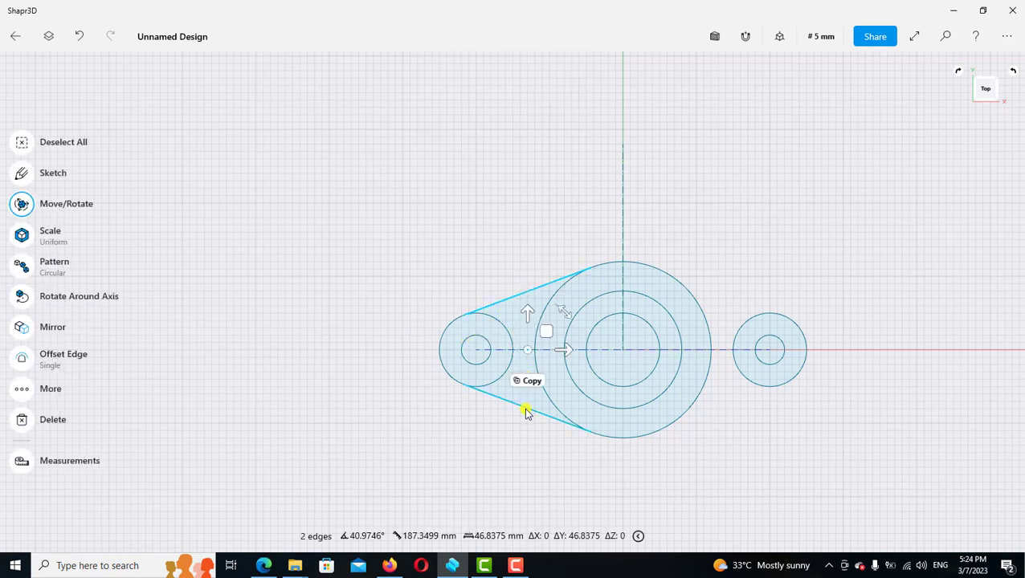
left_click(25, 329)
left_click(623, 201)
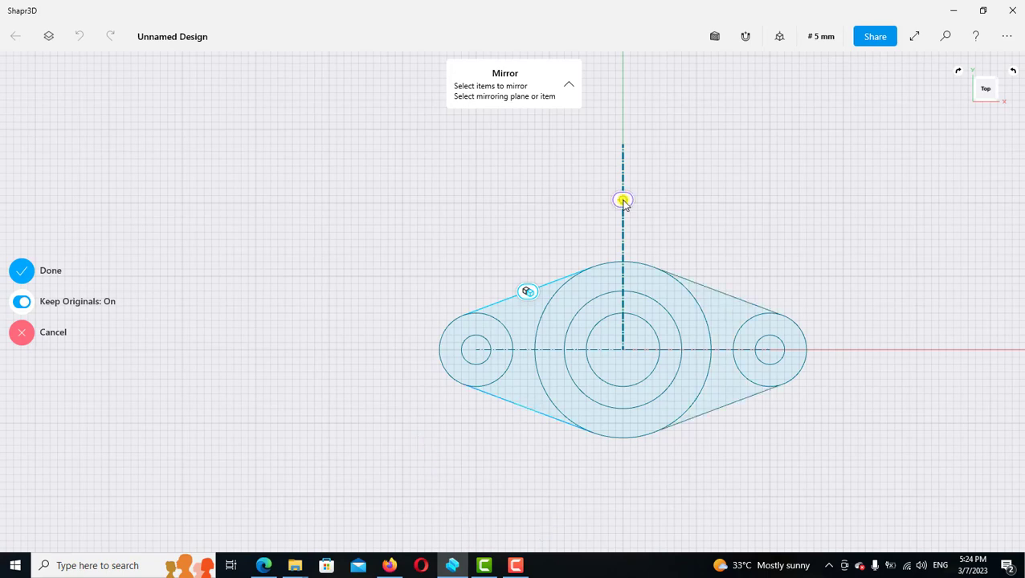
scroll(563, 217, "down", 1)
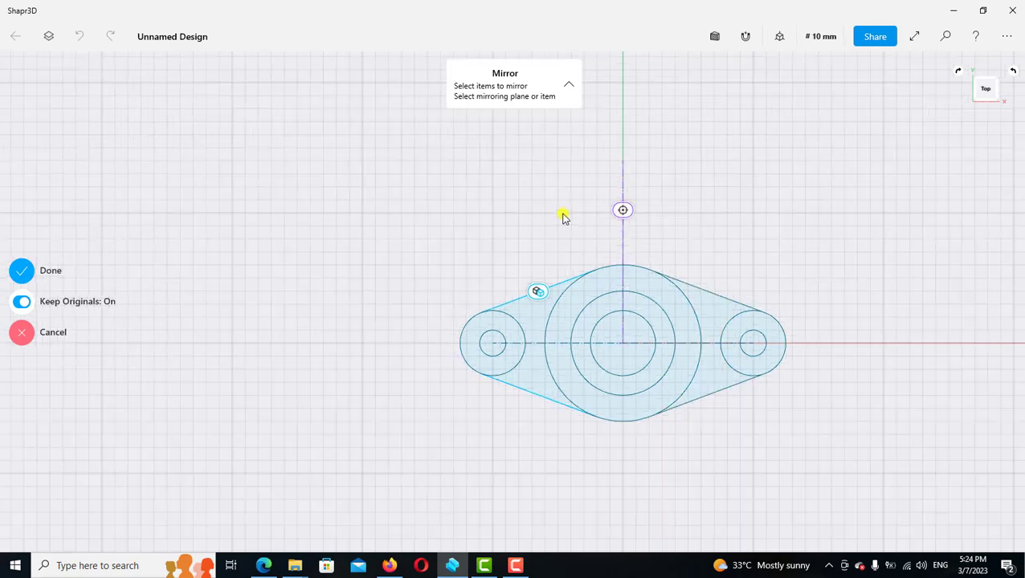
left_click(37, 273)
scroll(514, 269, "up", 1)
scroll(542, 244, "up", 1)
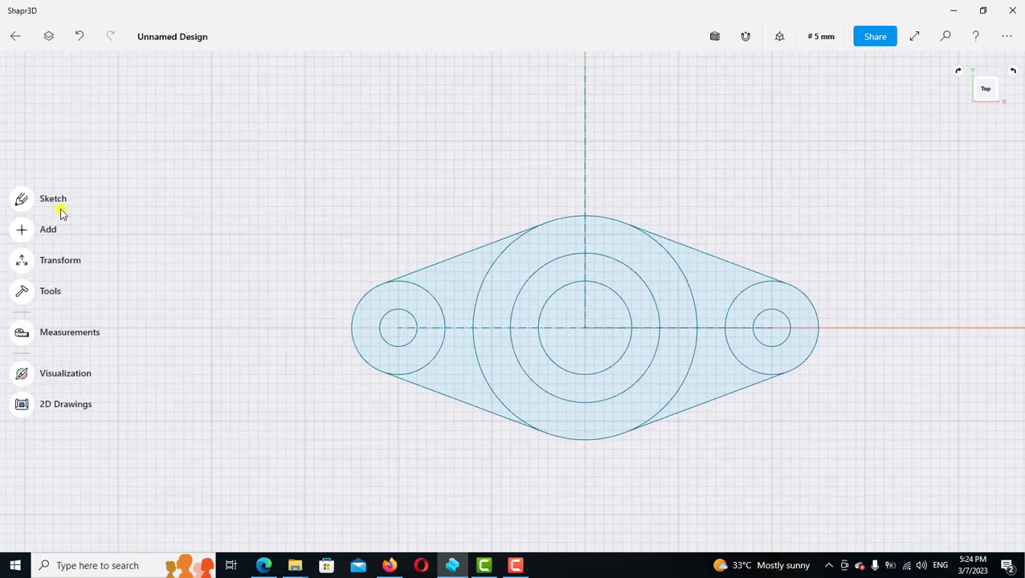
Step: Trim the four inner arcs of the Ø120 mm circle and the bosses' inner arcs, then exit the sketch
left_click(28, 201)
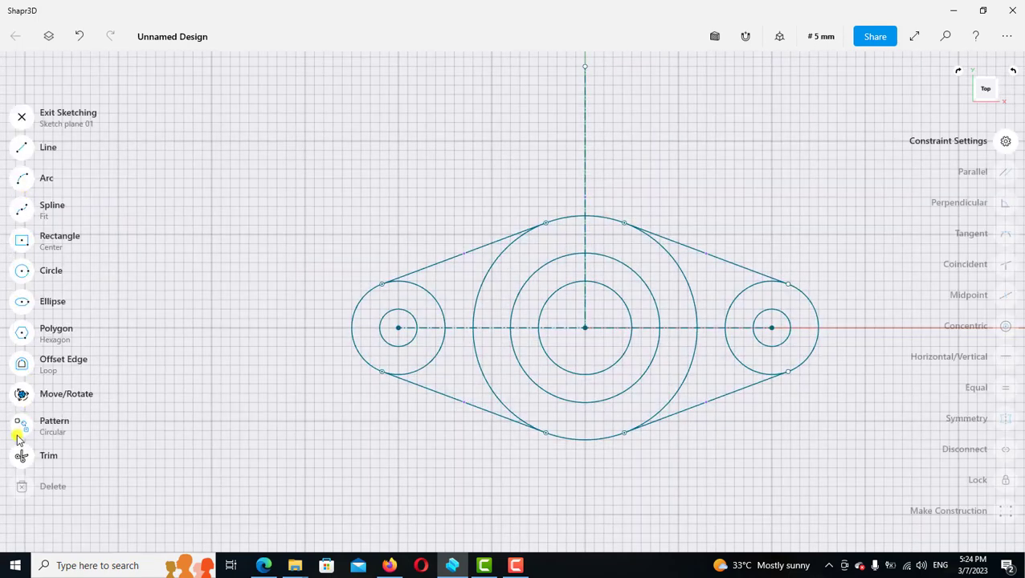
left_click(24, 454)
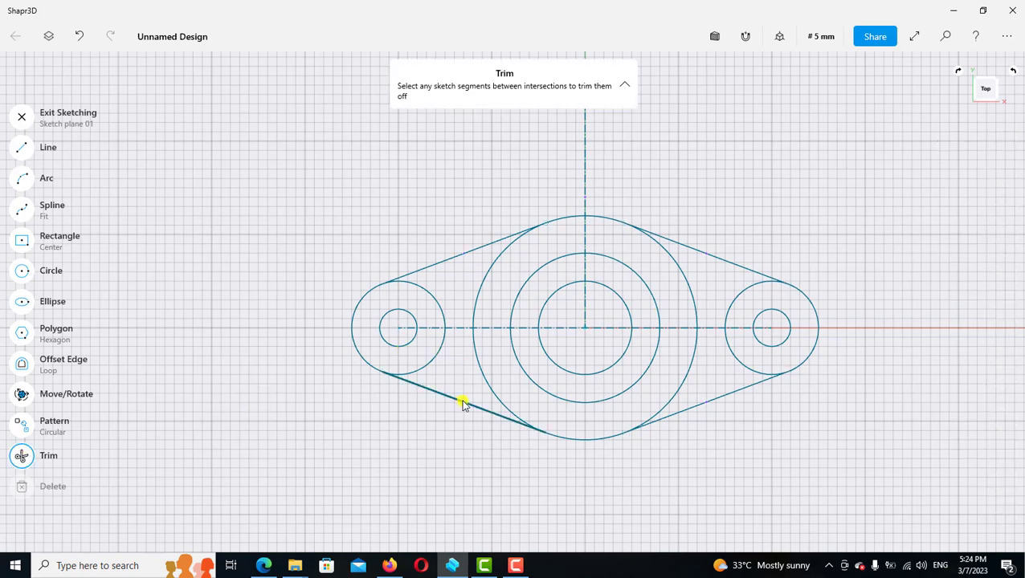
left_click(485, 344)
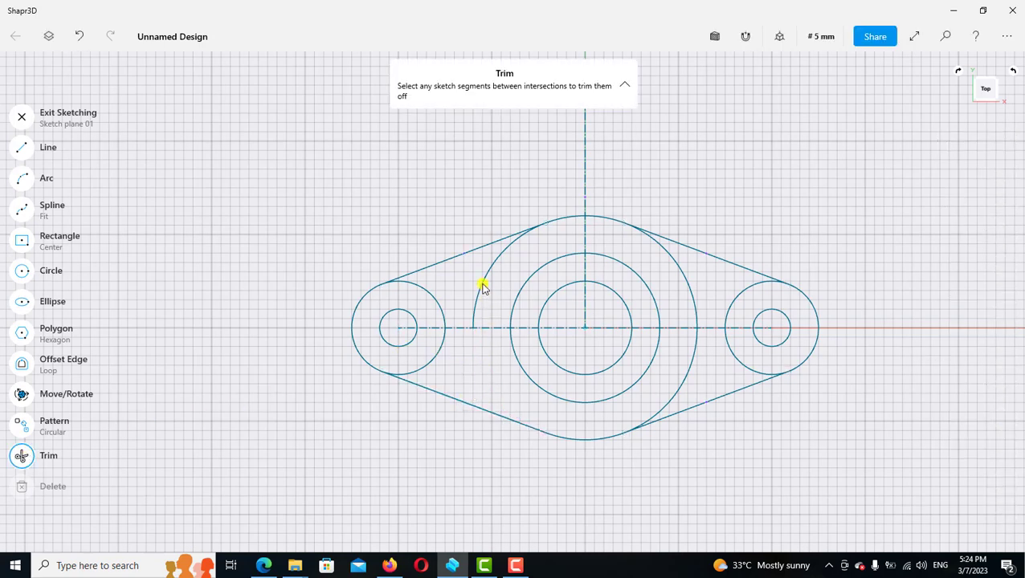
left_click(483, 286)
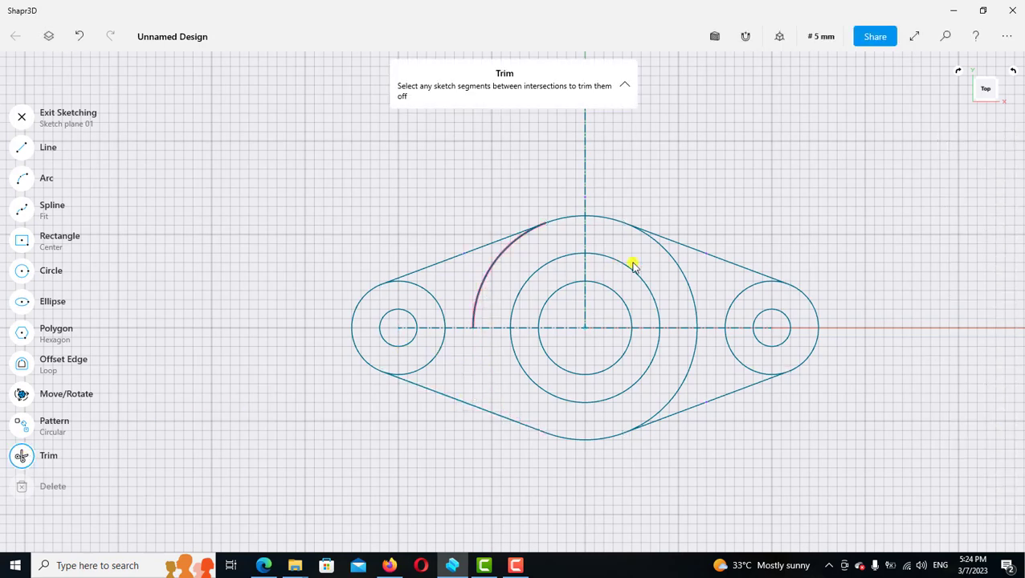
left_click(684, 284)
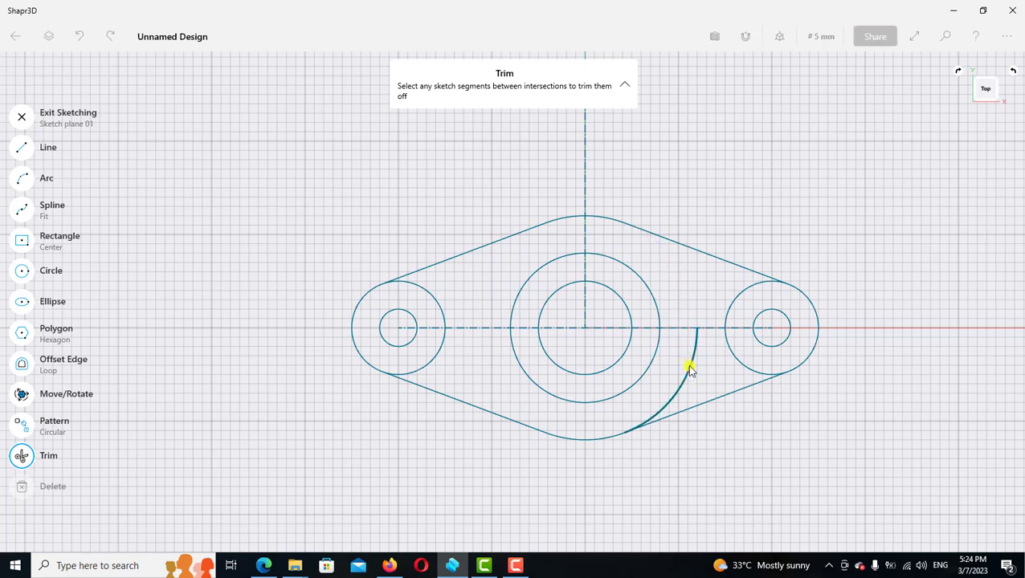
left_click(689, 369)
left_click(440, 315)
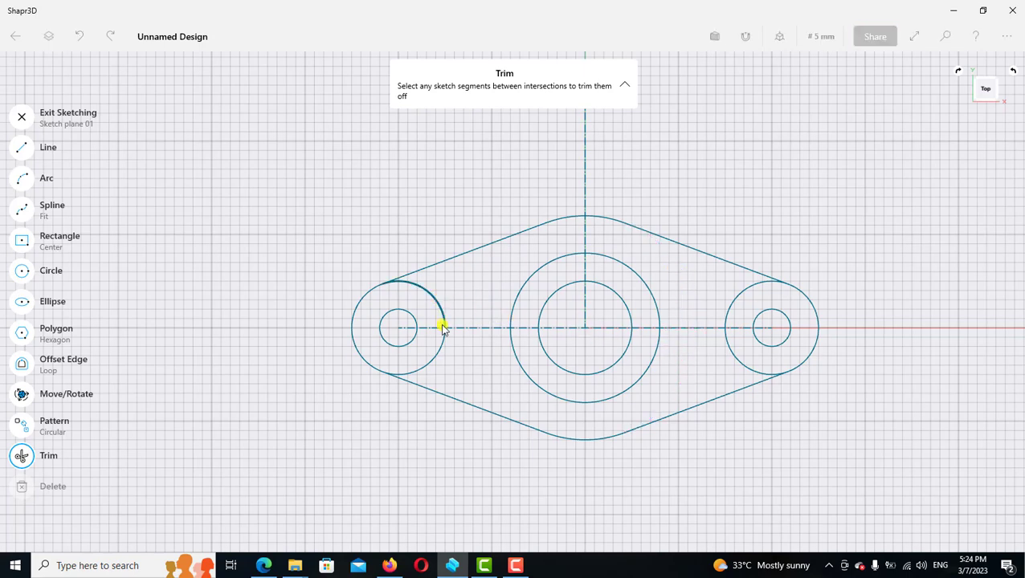
left_click(442, 345)
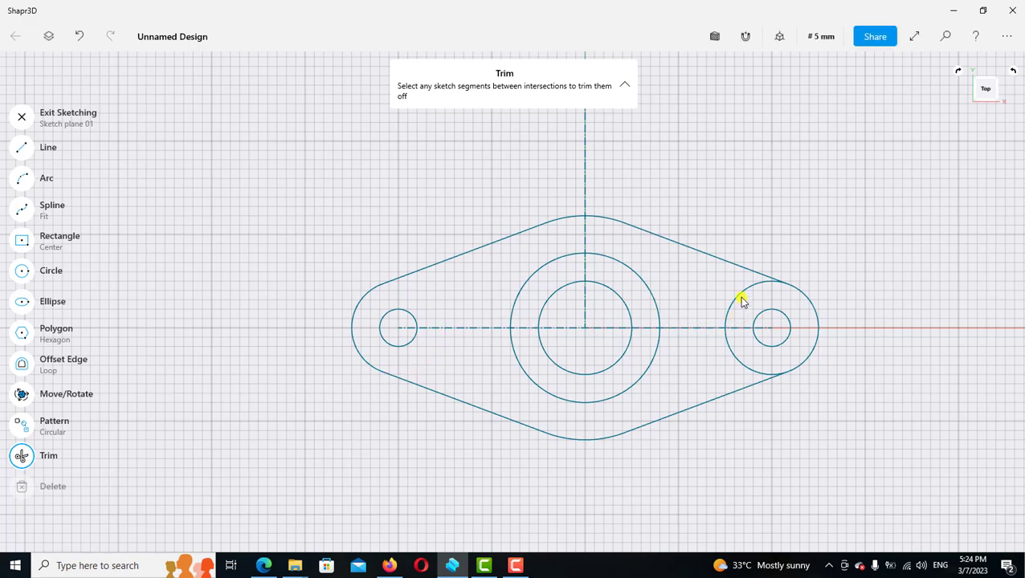
left_click(728, 355)
scroll(704, 358, "down", 2)
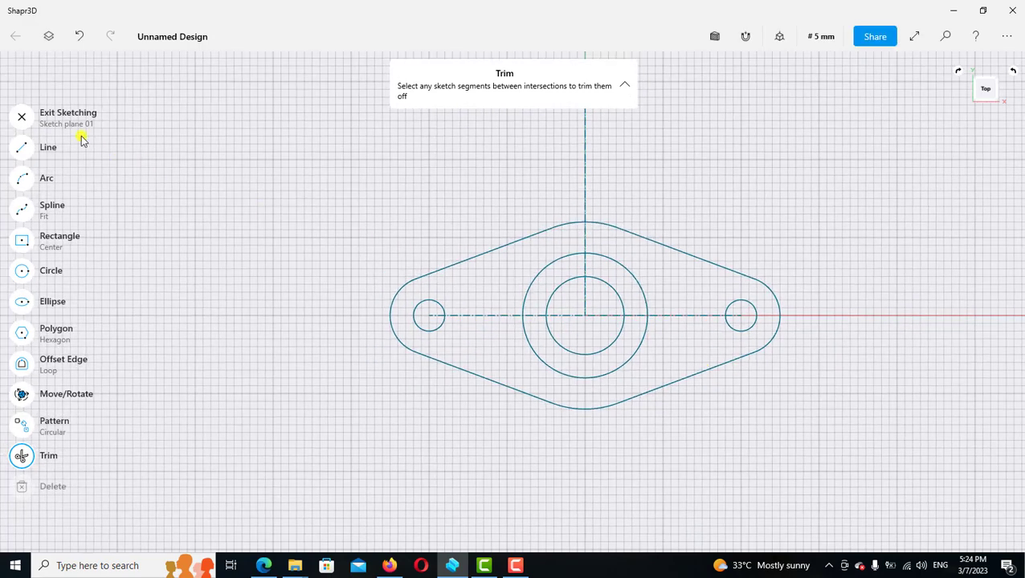
left_click(23, 118)
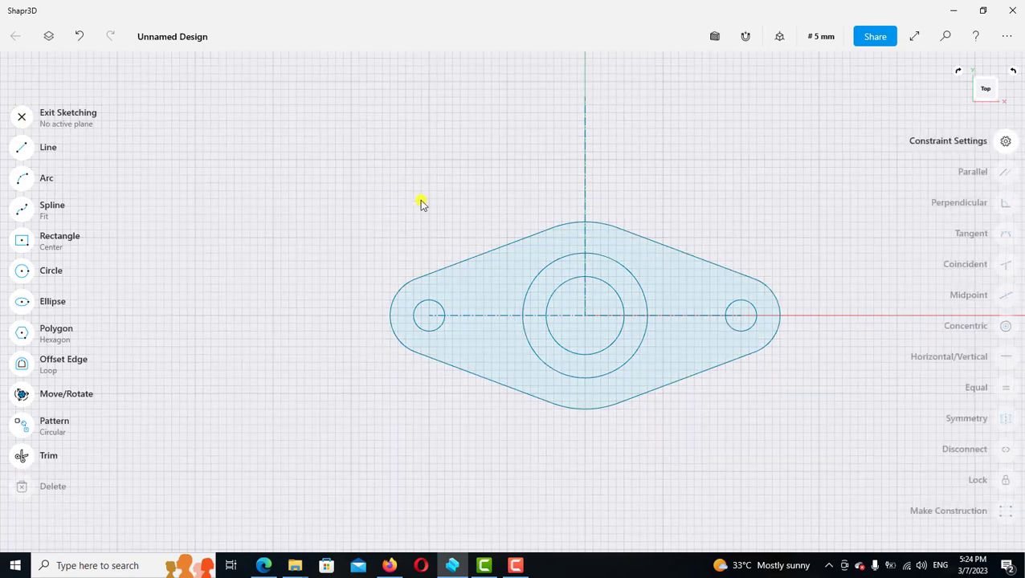
Step: Switch to the isometric view and start extruding the ring face around the bore
left_click(779, 36)
left_click(727, 102)
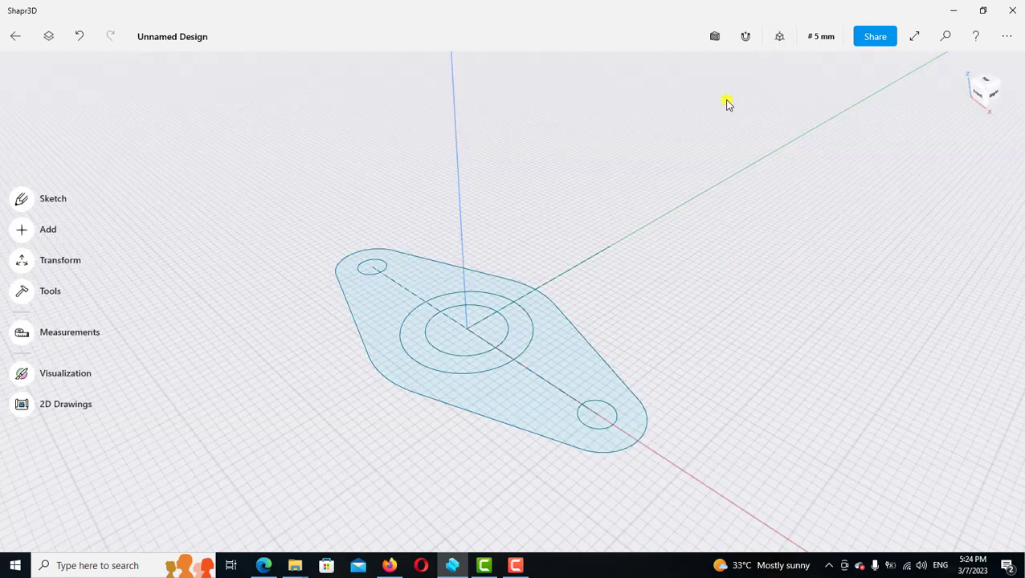
left_click(521, 332)
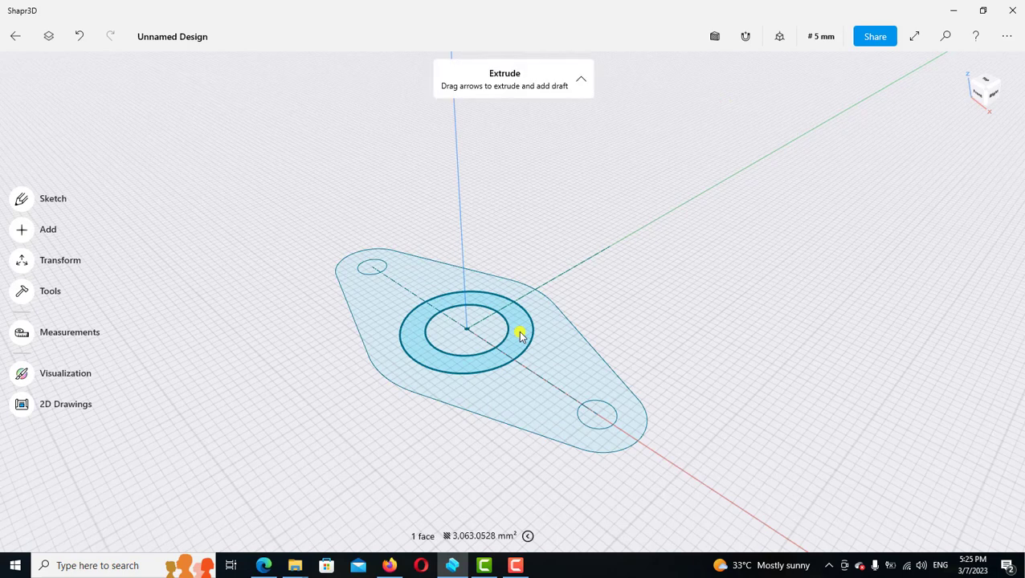
left_click_drag(519, 314, 521, 212)
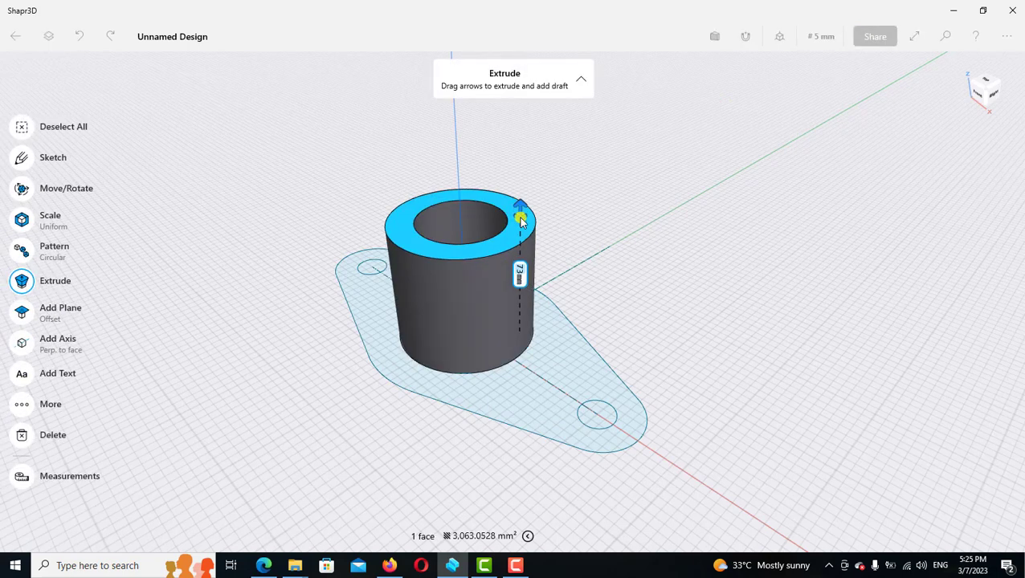
Step: Set the cylinder's extrusion height to 75 mm (150 ÷ 2) and apply it
left_click(520, 273)
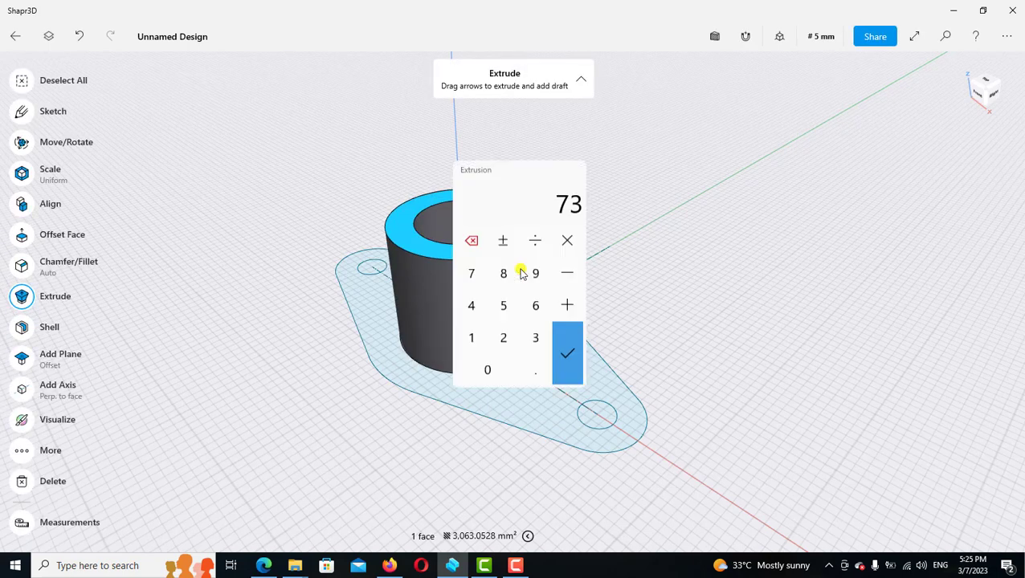
left_click(470, 337)
left_click(504, 310)
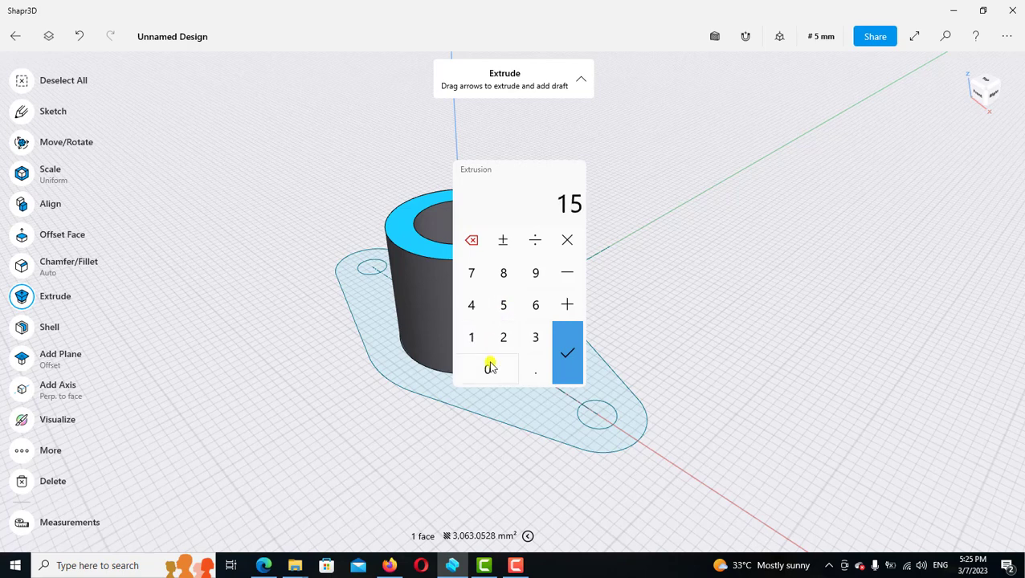
left_click(492, 365)
left_click(534, 245)
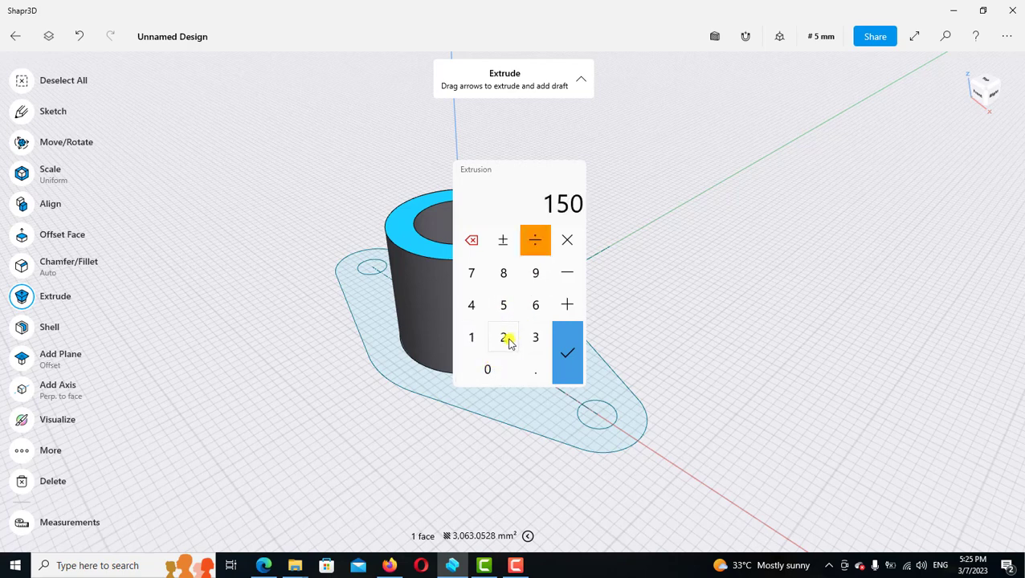
left_click(506, 338)
left_click(567, 353)
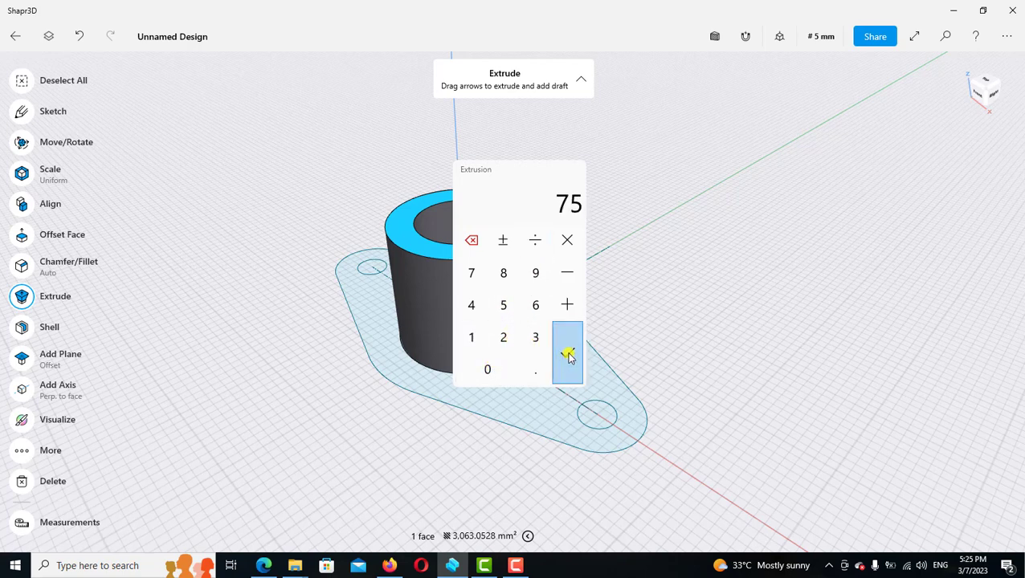
left_click(567, 354)
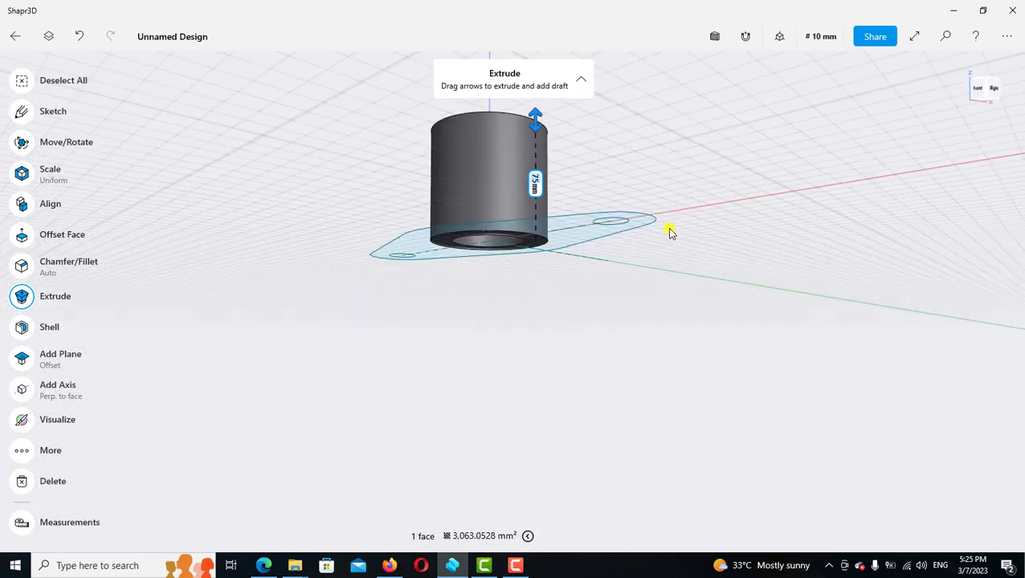
right_click_drag(663, 288, 669, 231)
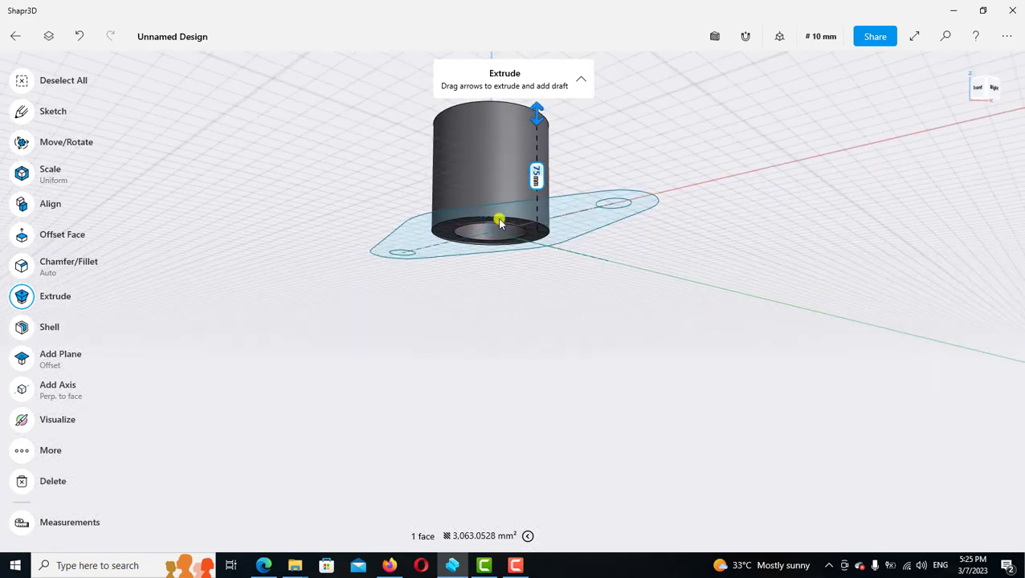
left_click(446, 234)
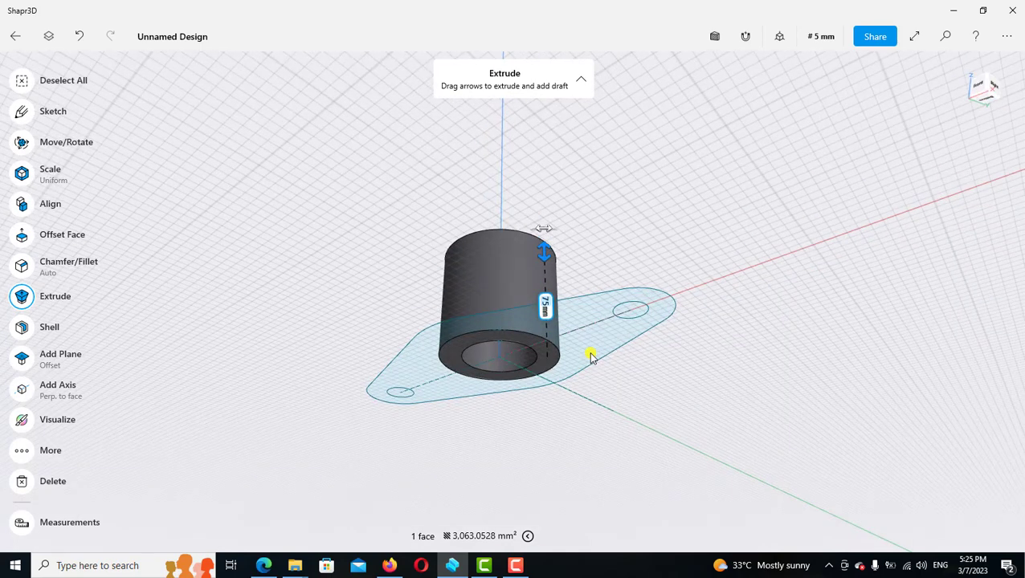
Step: Offset the cylinder's bottom ring face downward so the cylinder is 150 mm long
left_click(617, 253)
left_click(616, 253)
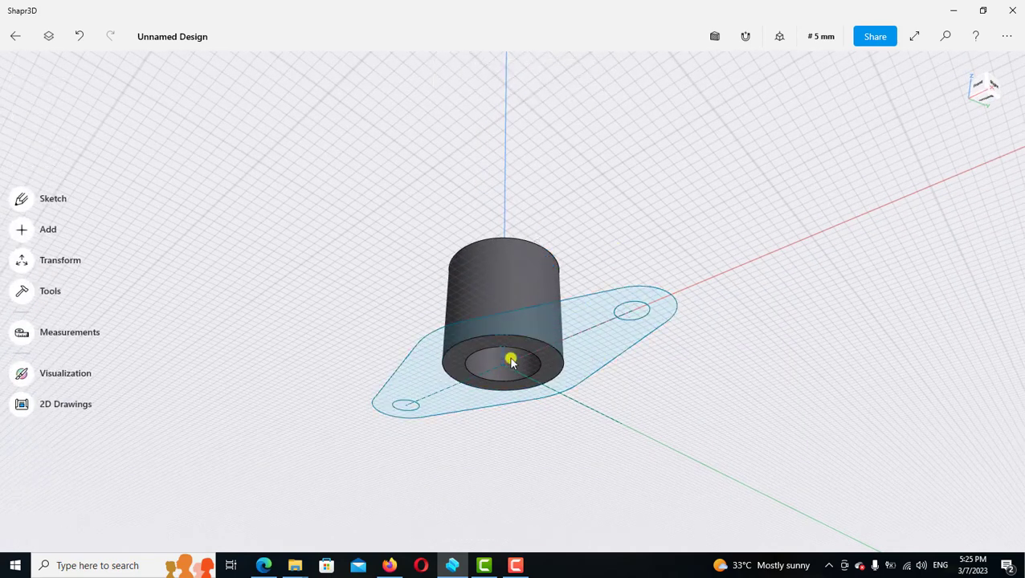
left_click(479, 347)
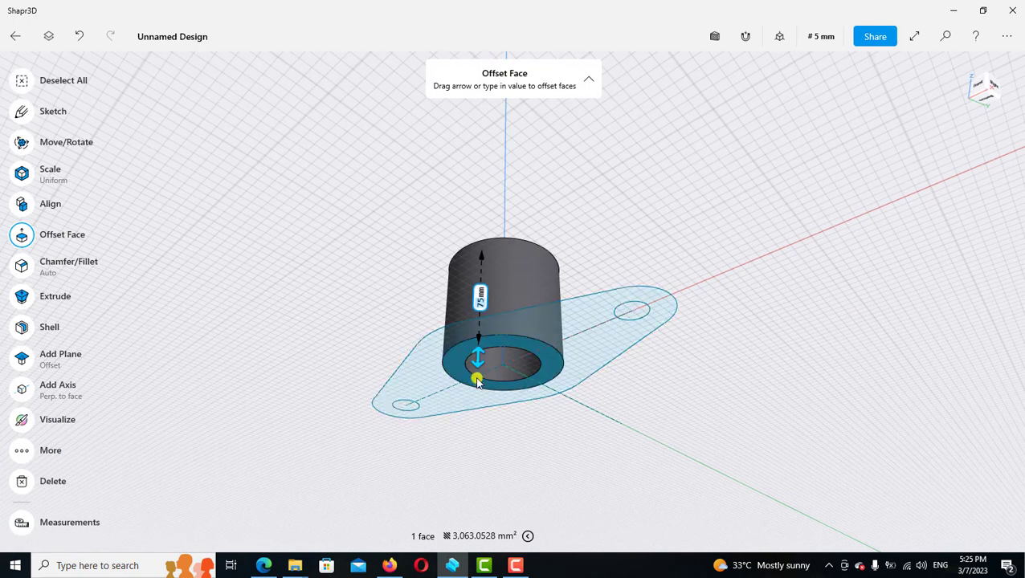
left_click_drag(478, 426, 477, 425)
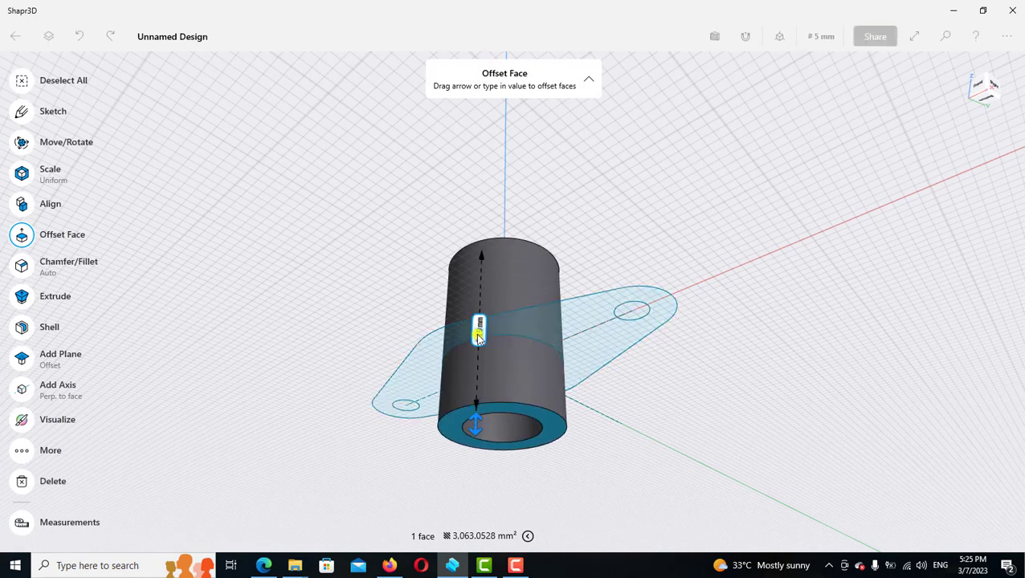
left_click(478, 329)
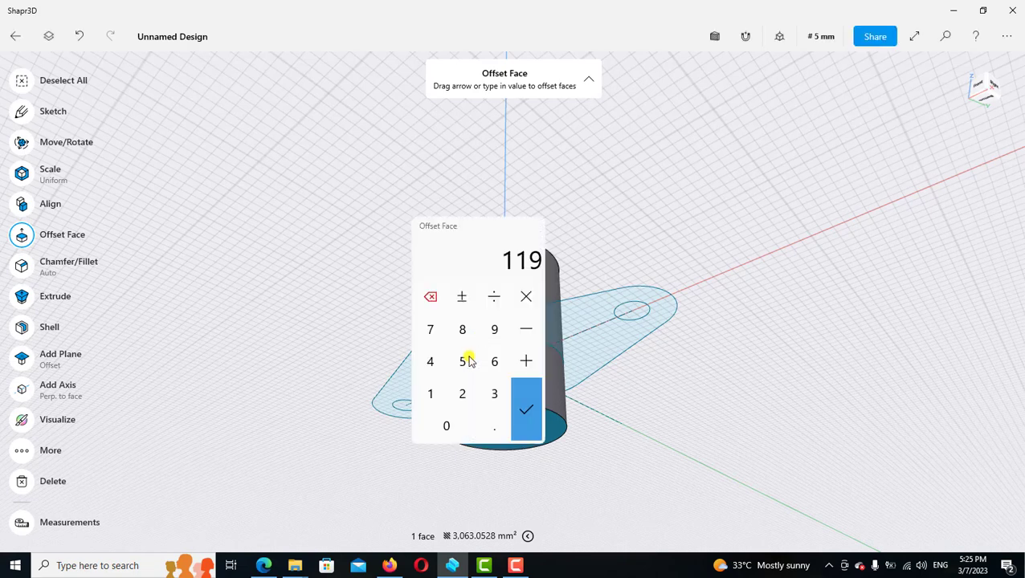
left_click(432, 394)
left_click(458, 363)
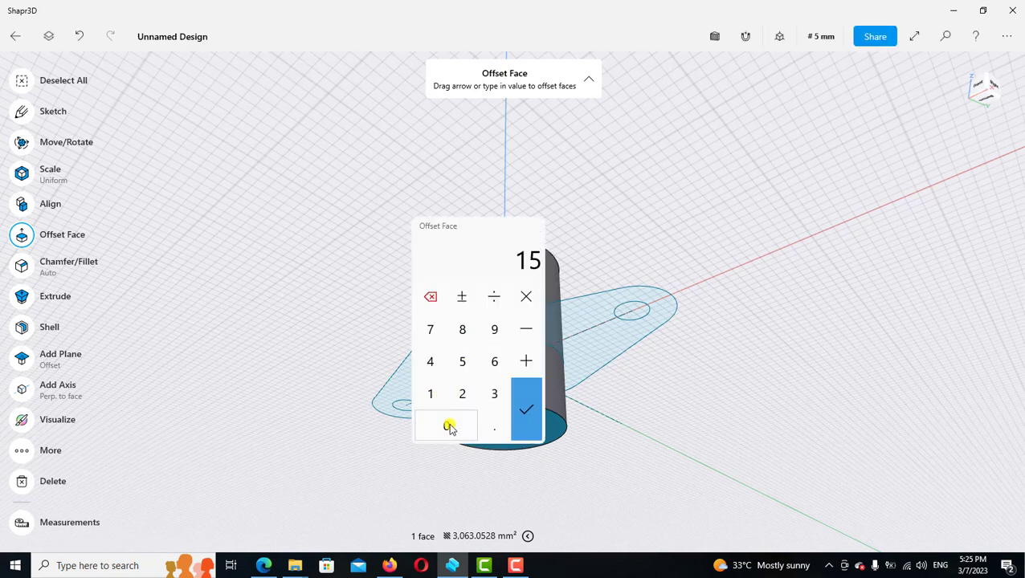
left_click(449, 426)
left_click(526, 408)
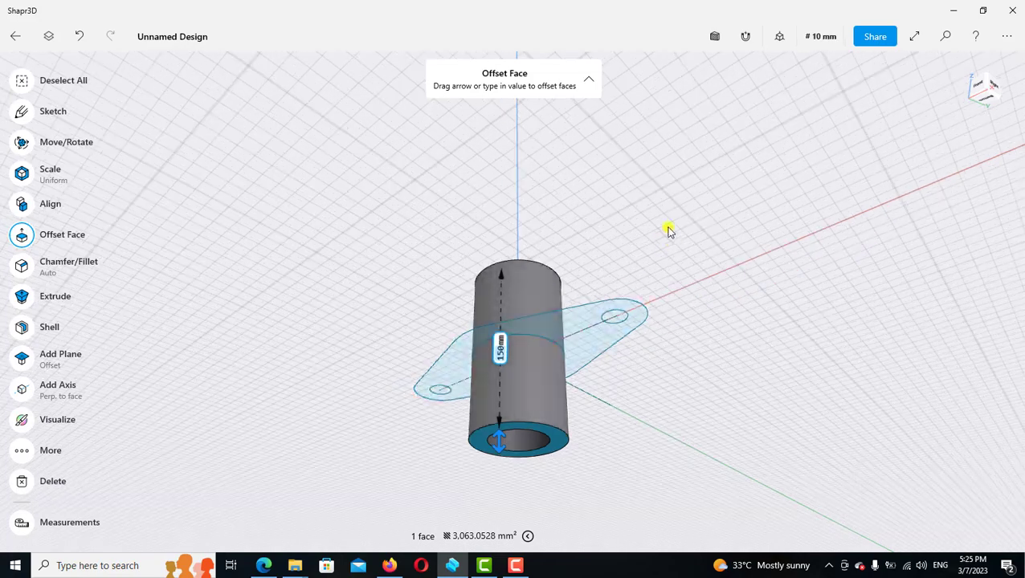
Step: View the part from above and select the flange plate face of the sketch
right_click_drag(668, 232, 643, 228)
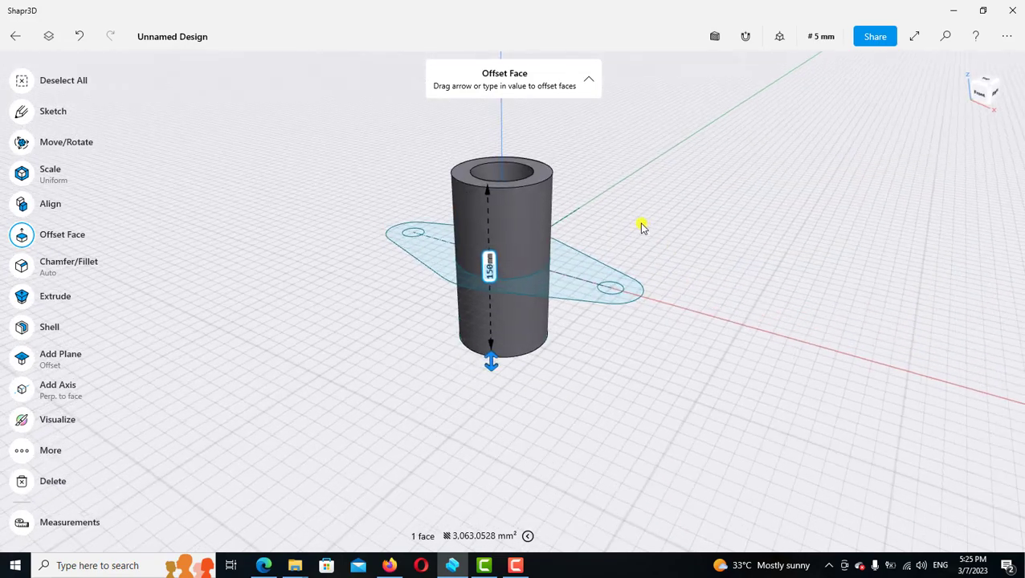
scroll(642, 228, "up", 2)
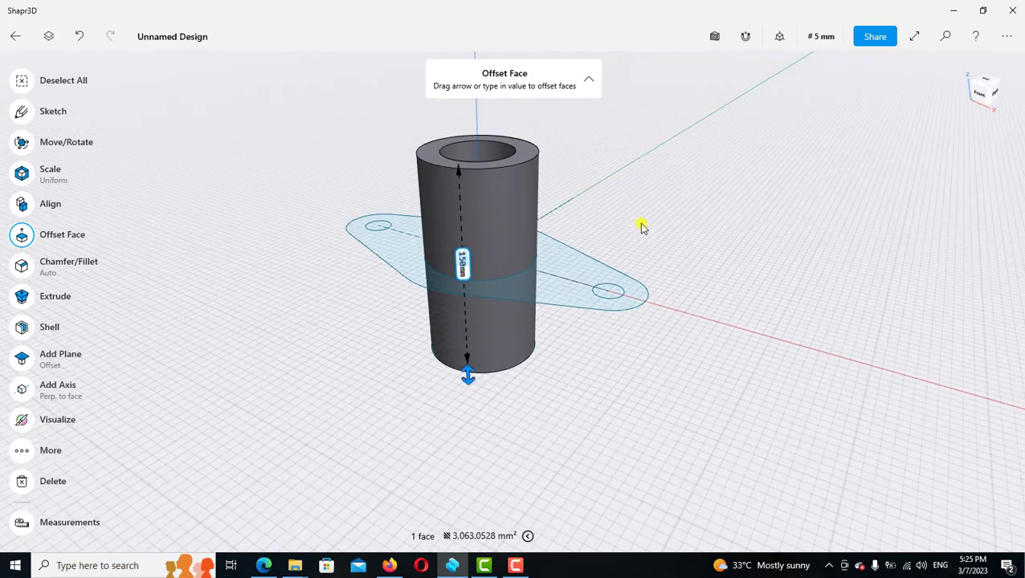
left_click(575, 267)
Step: Extrude the flange plate face 10 mm upward into a solid
key("e")
left_click_drag(574, 245, 575, 218)
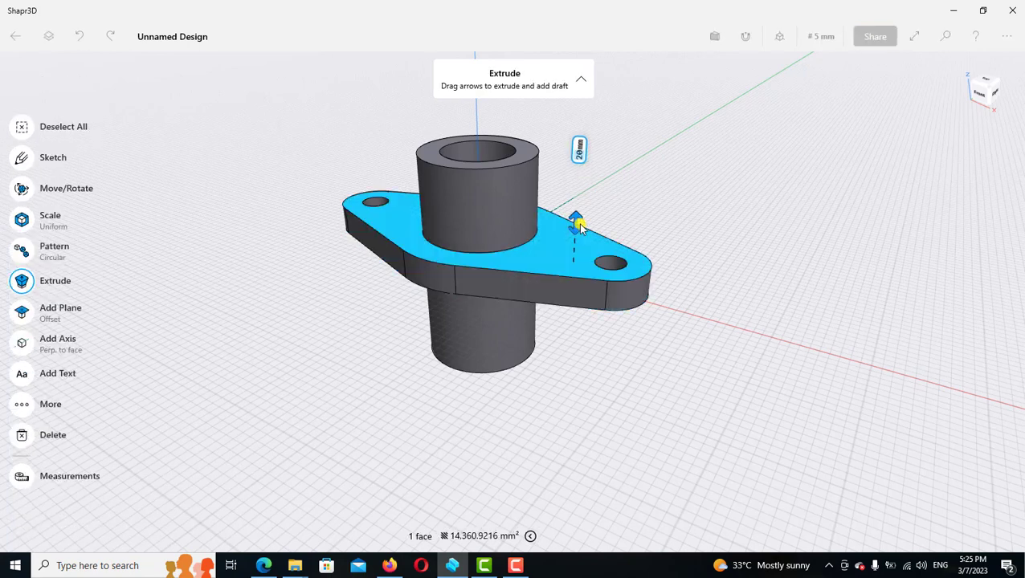
left_click(580, 148)
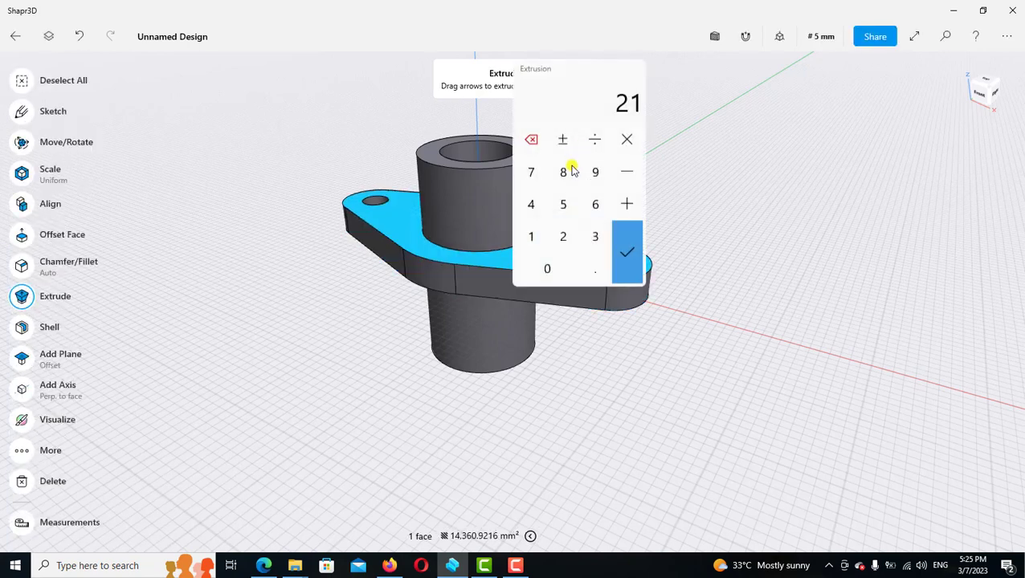
left_click(533, 236)
left_click(547, 268)
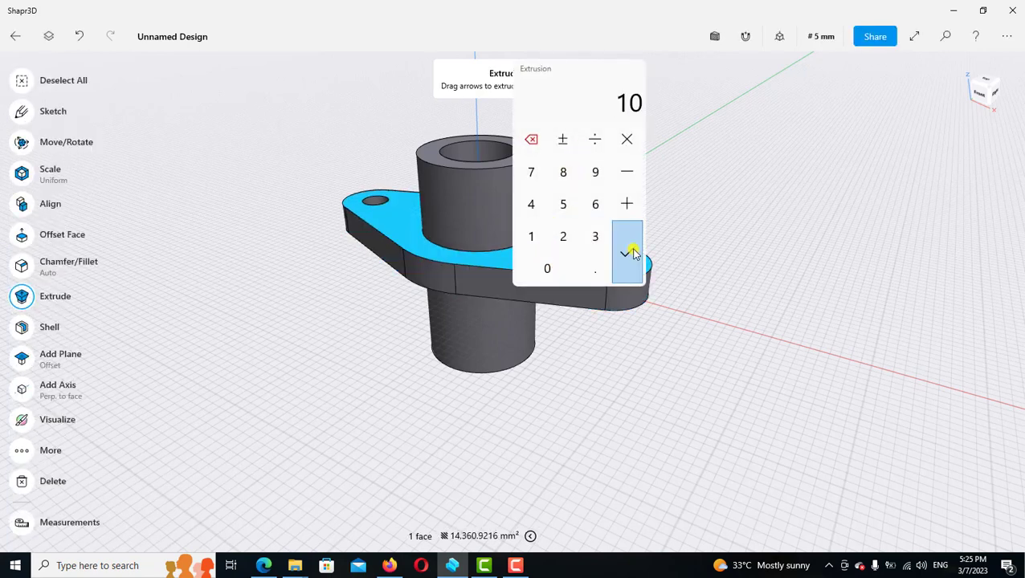
left_click(626, 253)
Step: Offset the flange's bottom face 20 mm downward
right_click_drag(710, 278, 701, 281)
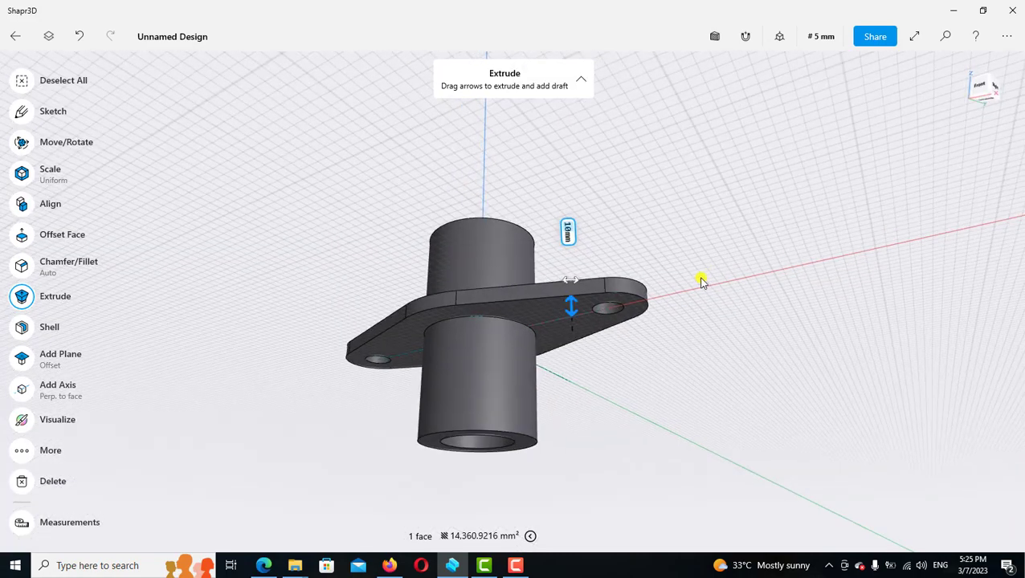
left_click(537, 313)
left_click_drag(537, 321, 539, 341)
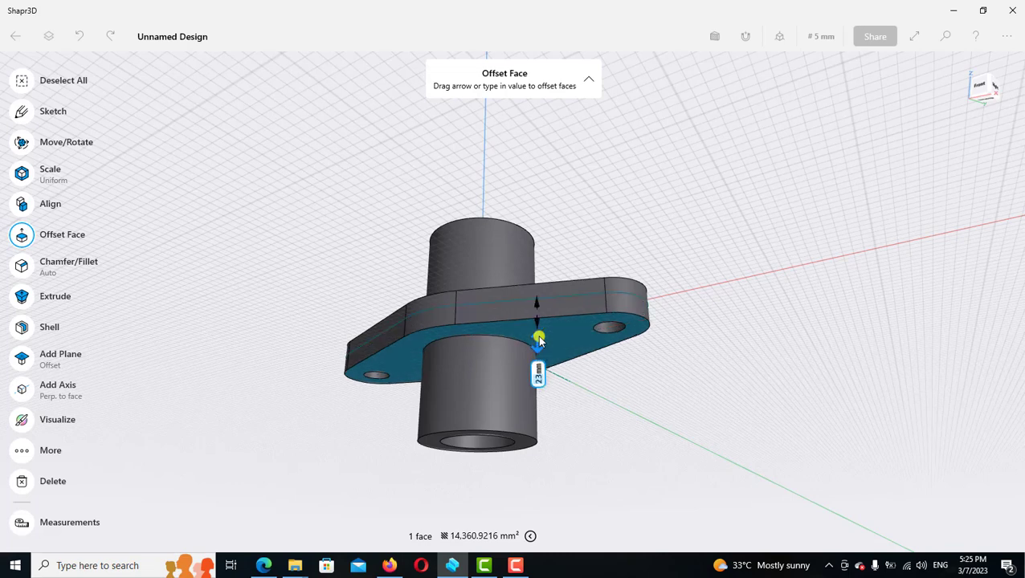
left_click(538, 374)
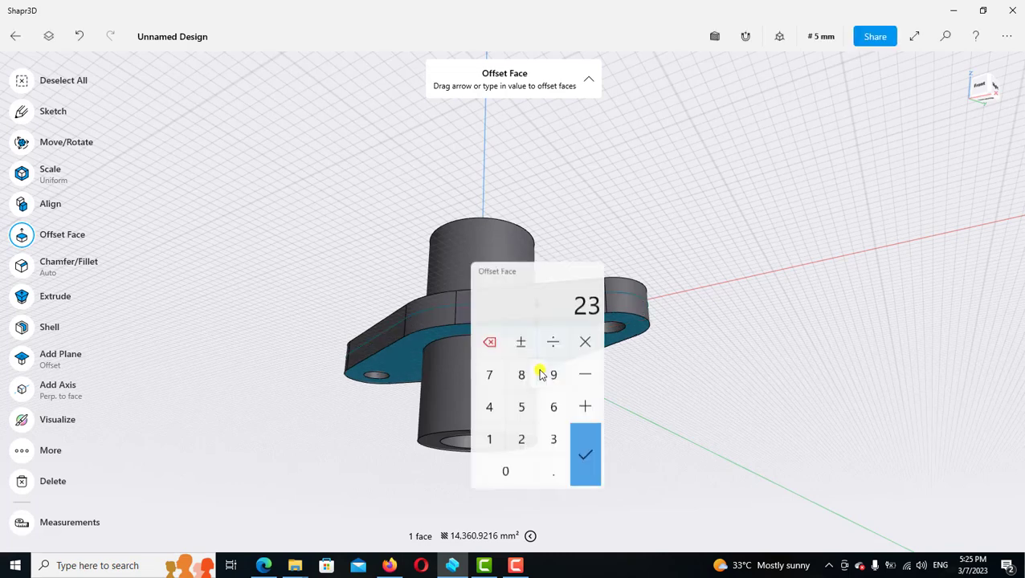
left_click(519, 438)
left_click(505, 469)
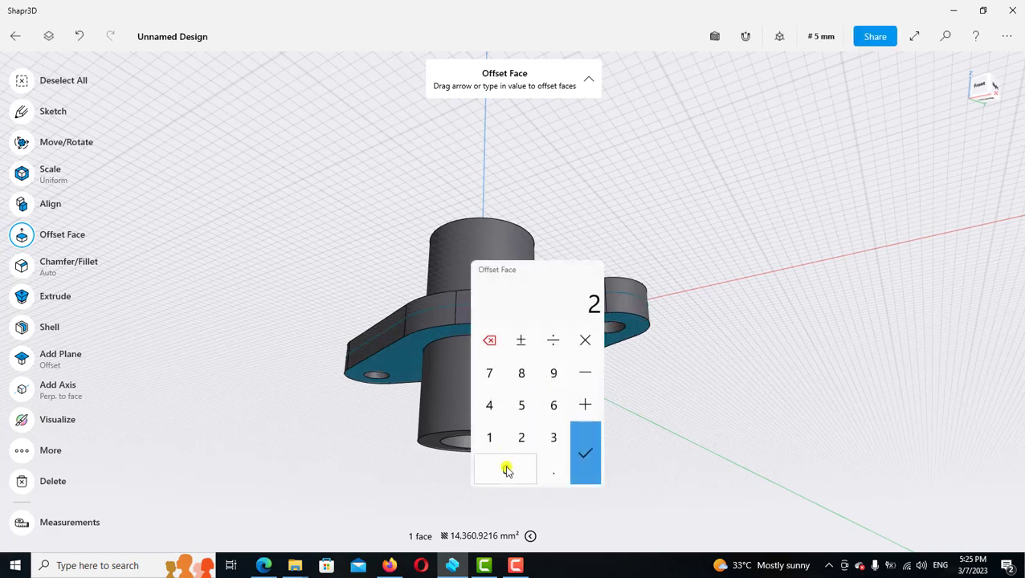
left_click(583, 455)
left_click(744, 208)
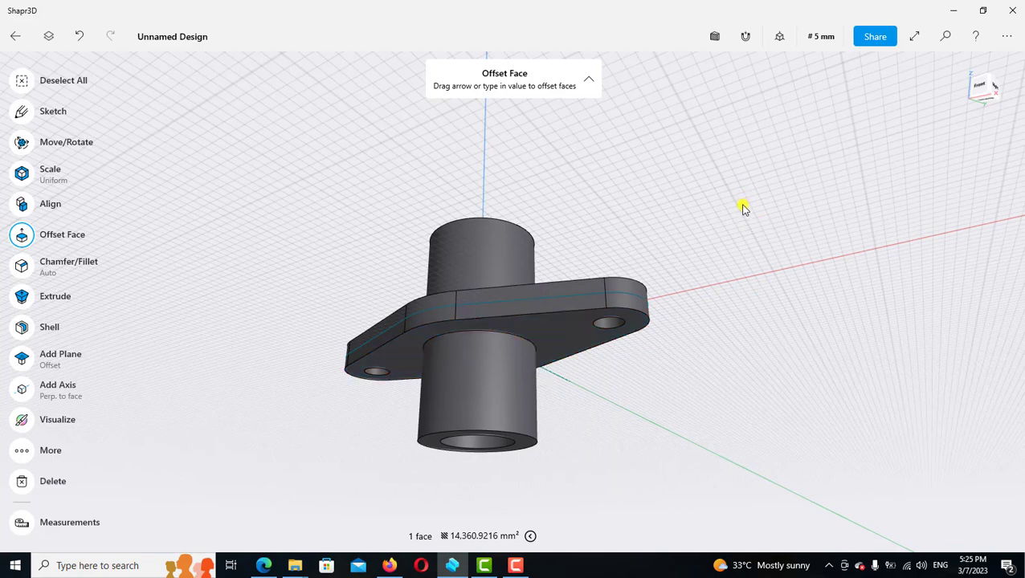
Step: Show the bodies and sketches list and hide Sketch plane 01
mouse_move(738, 211)
middle_mouse_down()
mouse_move(692, 212)
mouse_move(398, 167)
middle_mouse_up()
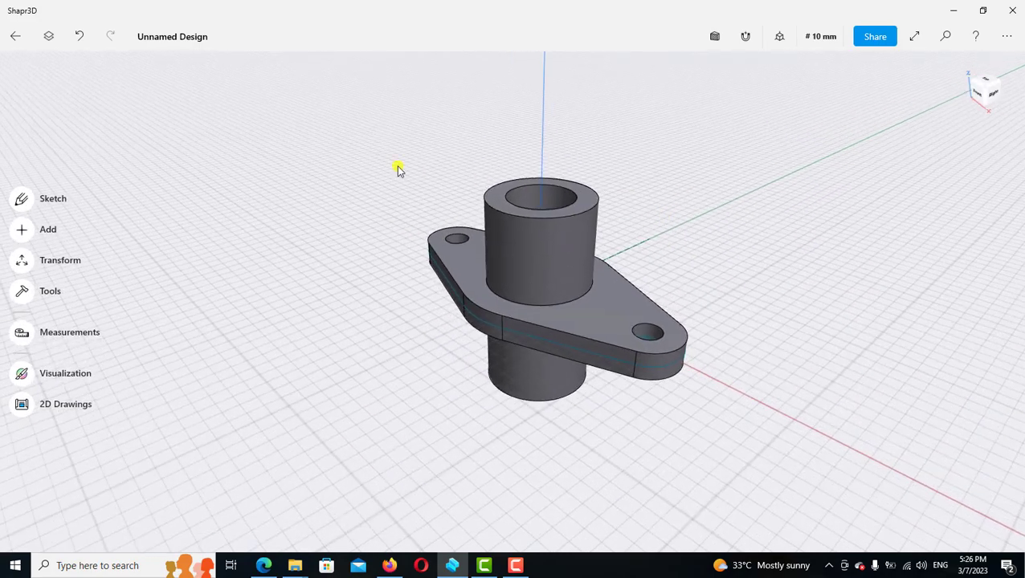
left_click(49, 36)
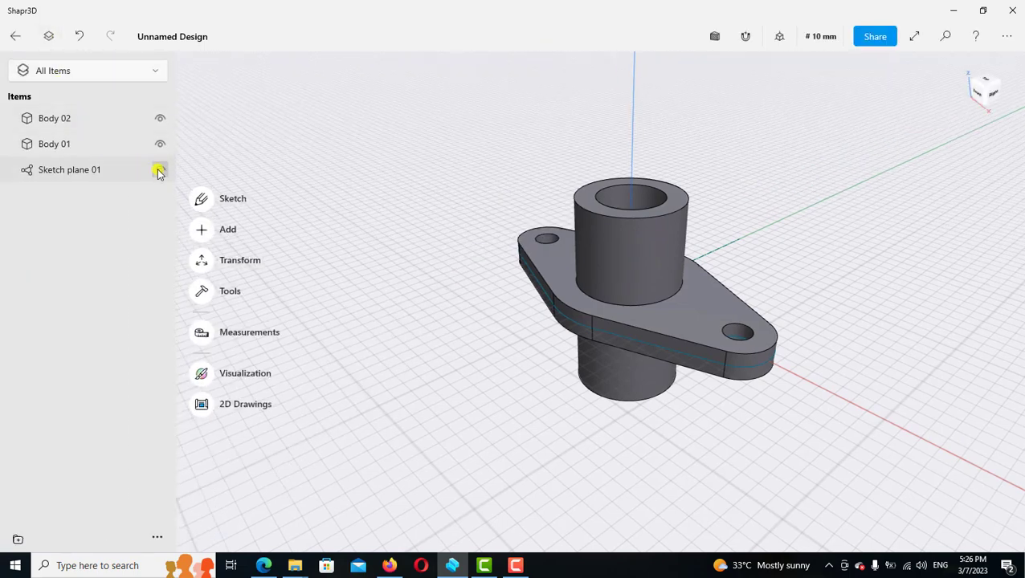
left_click(159, 171)
Step: Union Body 01 and Body 02 into a single body
left_click(68, 145)
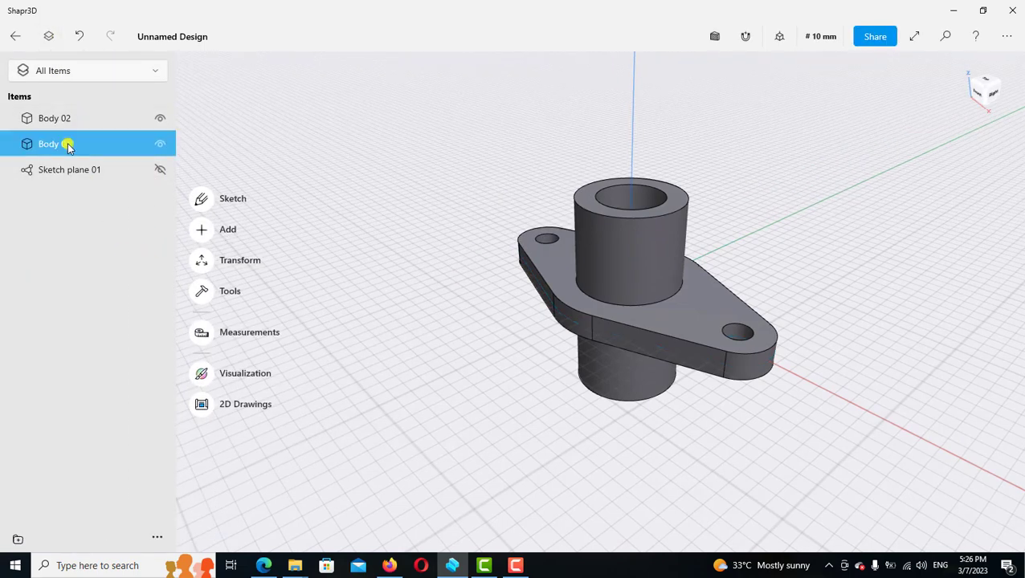
left_click(64, 120)
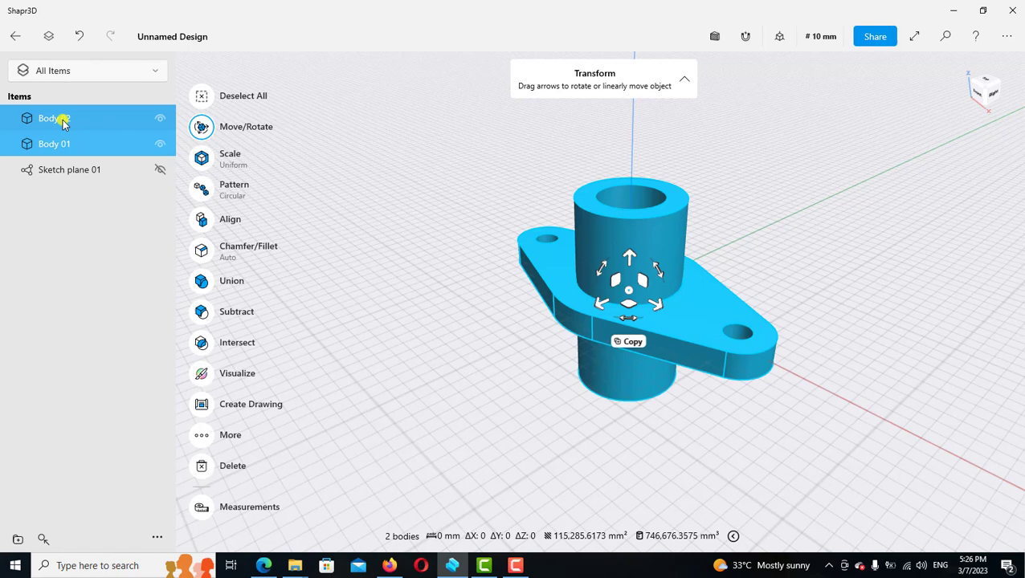
left_click(201, 286)
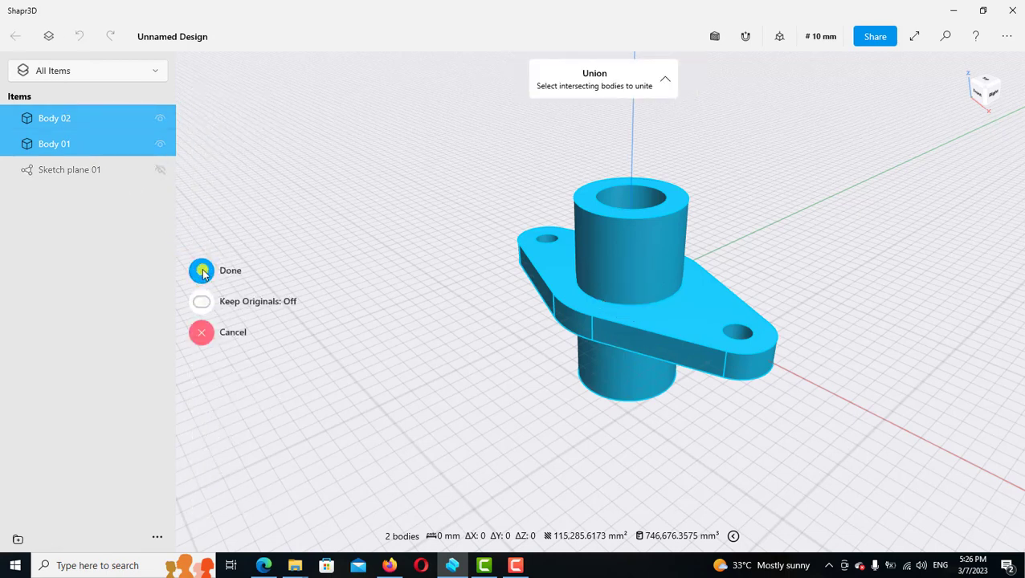
left_click(202, 273)
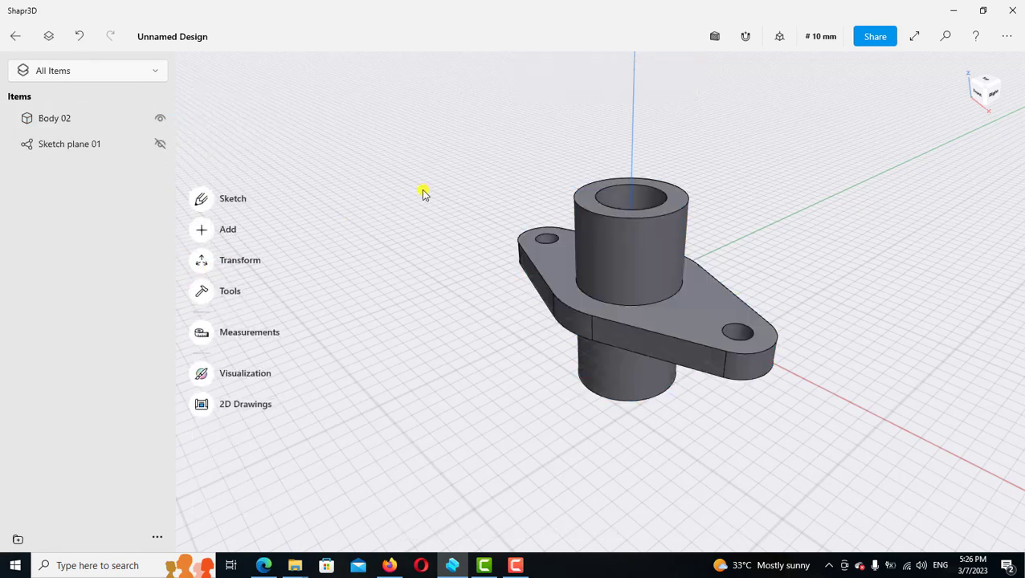
right_click_drag(424, 194, 293, 173)
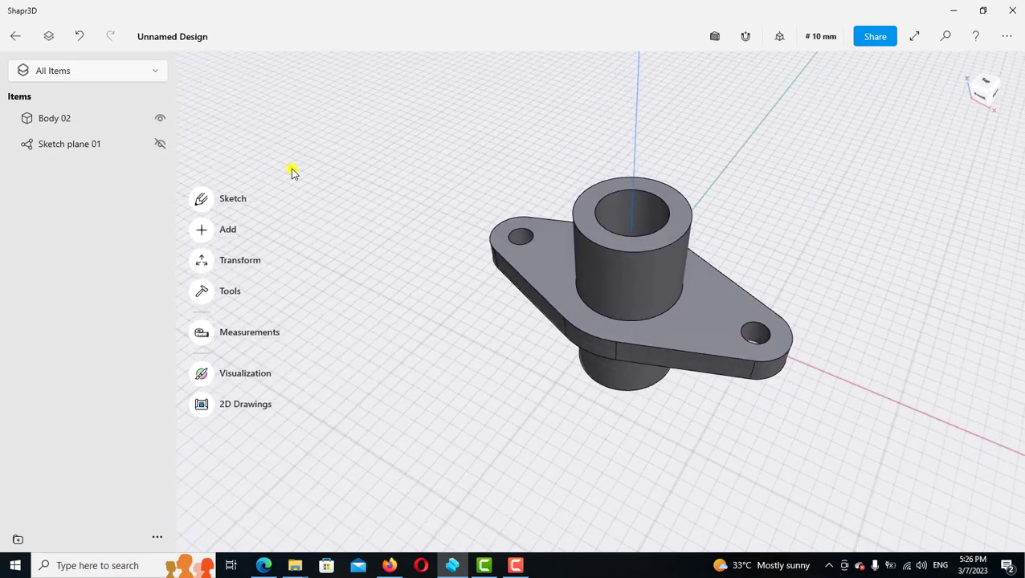
Step: Colour Body 02 cyan (#00CEFF), then return to the modelling view
left_click(107, 125)
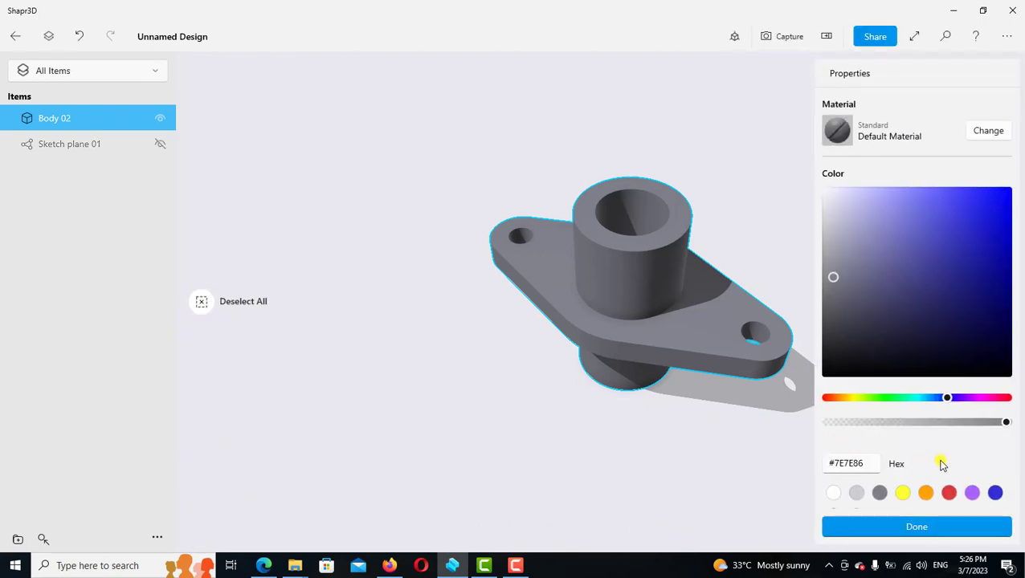
scroll(948, 456, "down", 2)
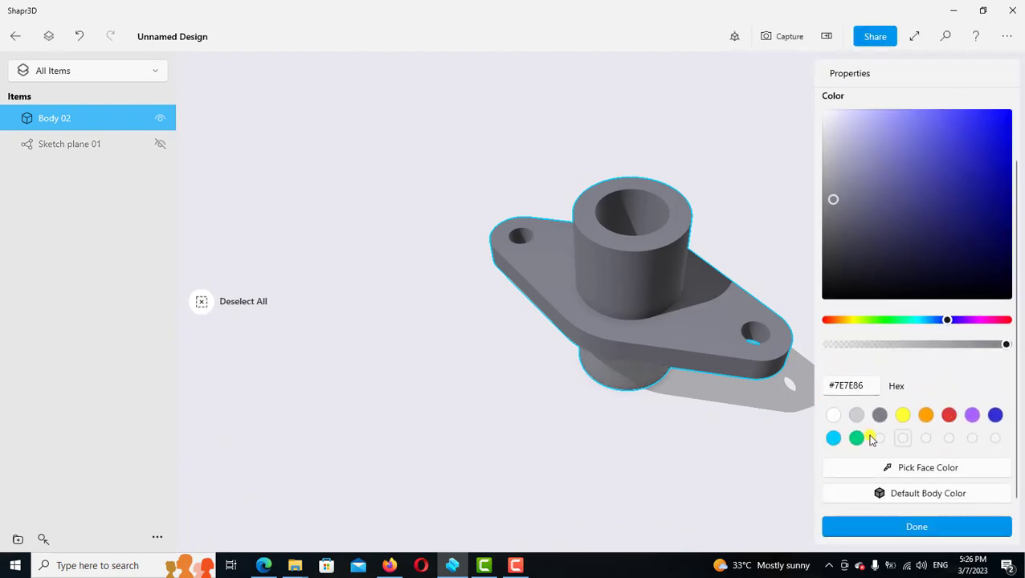
left_click(832, 438)
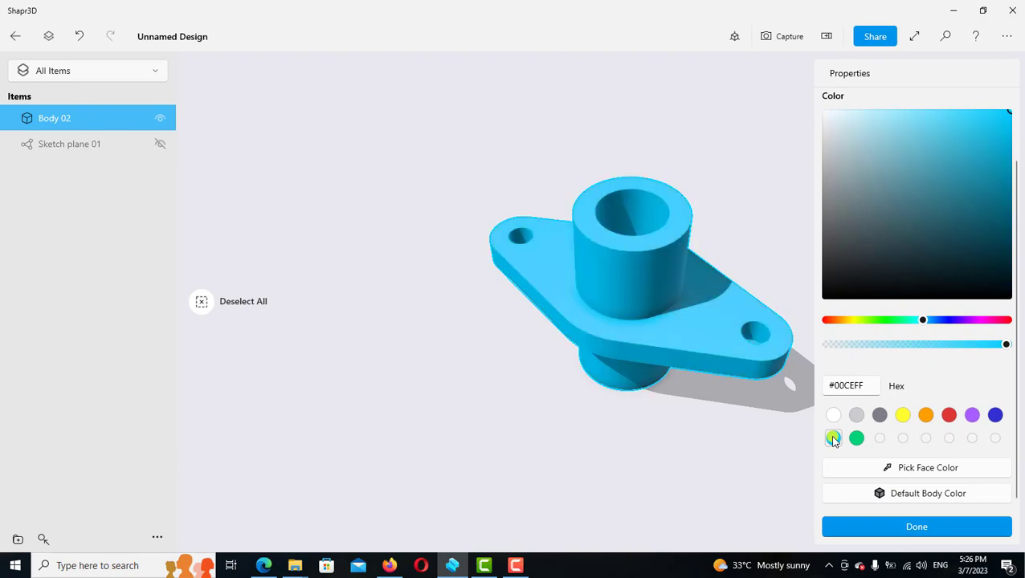
left_click(896, 528)
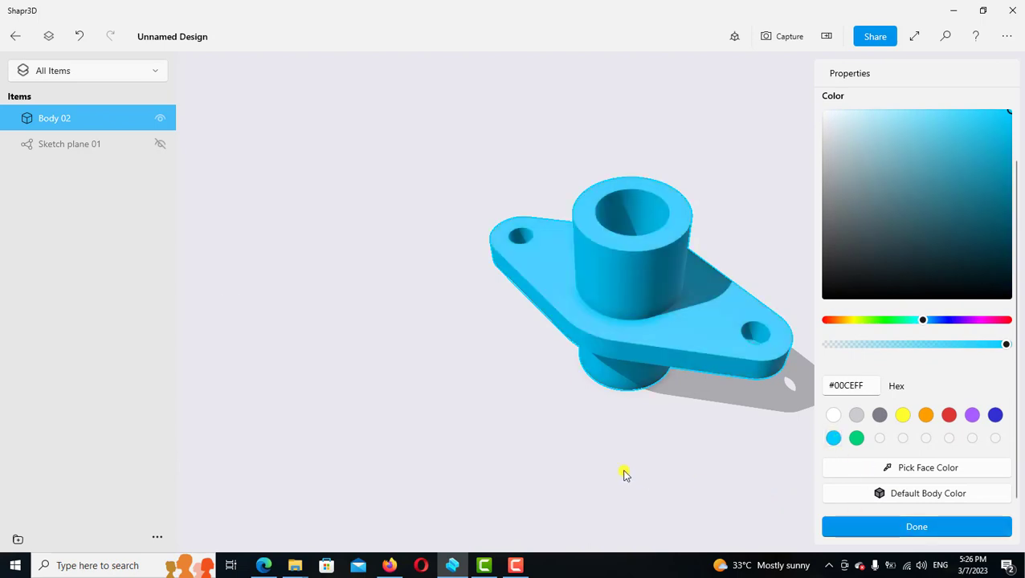
left_click(625, 475)
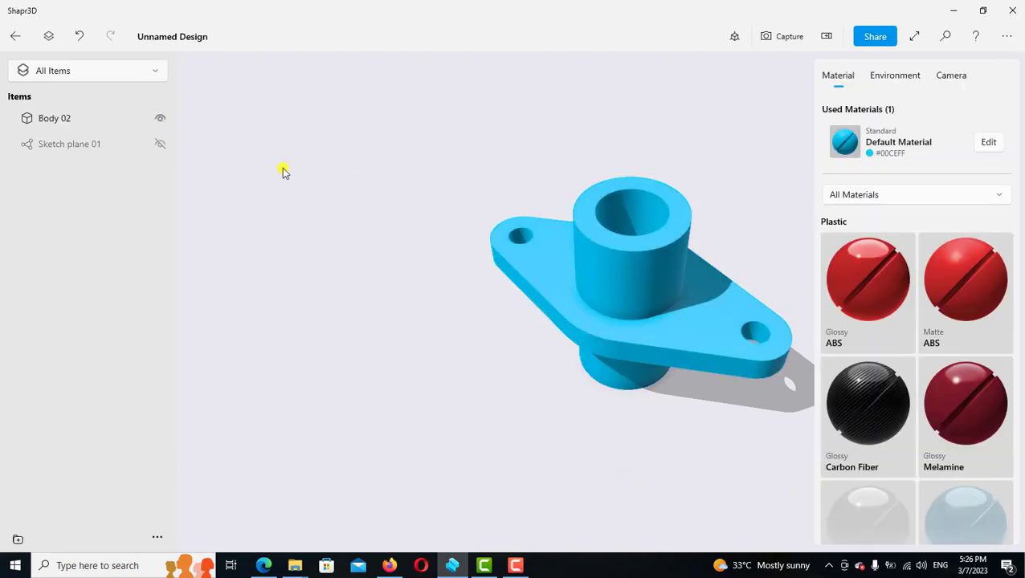
left_click(16, 37)
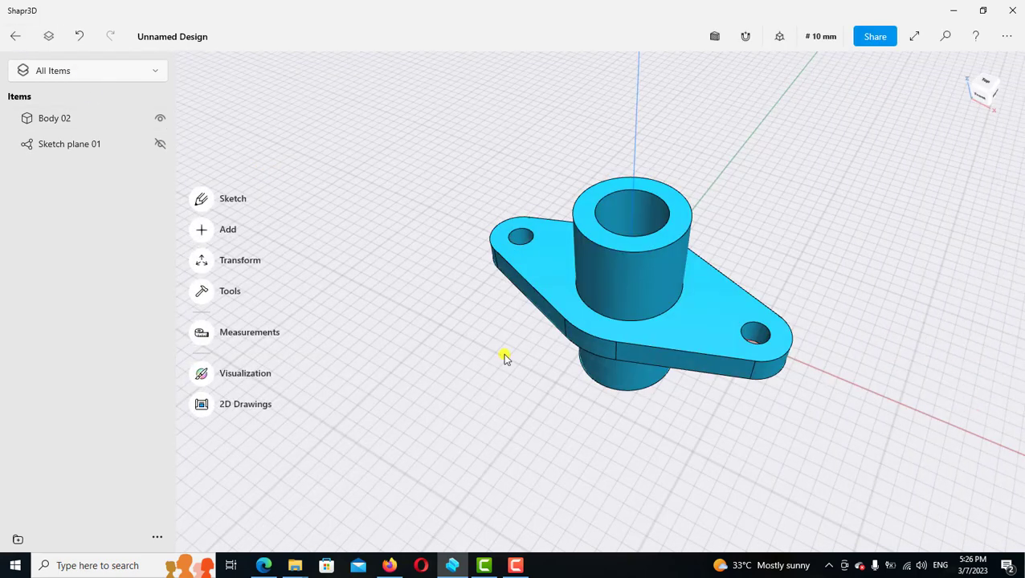
Step: Select the bore face and both bolt-hole faces, then switch to Visualize
right_click_drag(513, 309, 514, 254)
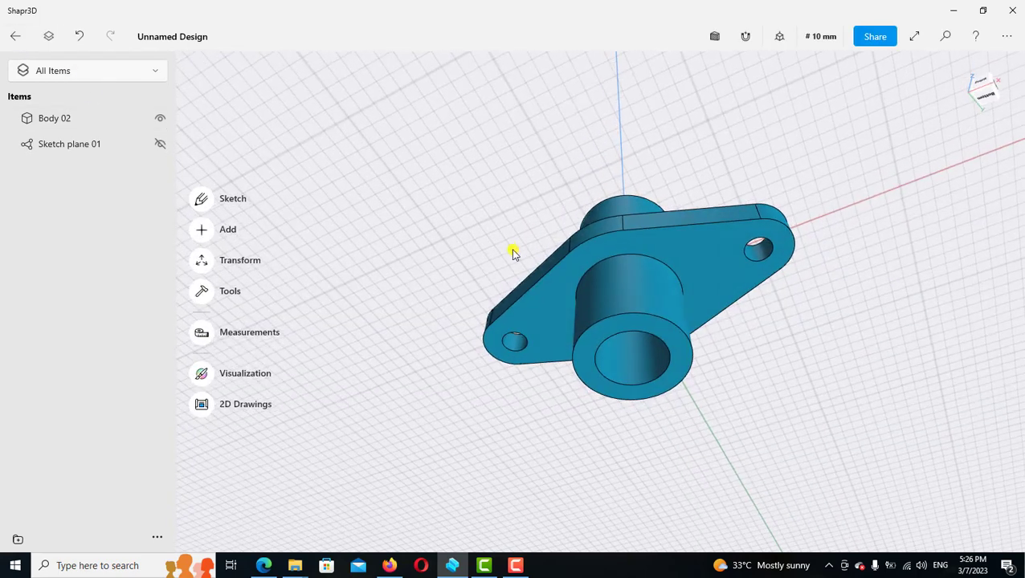
left_click(640, 359)
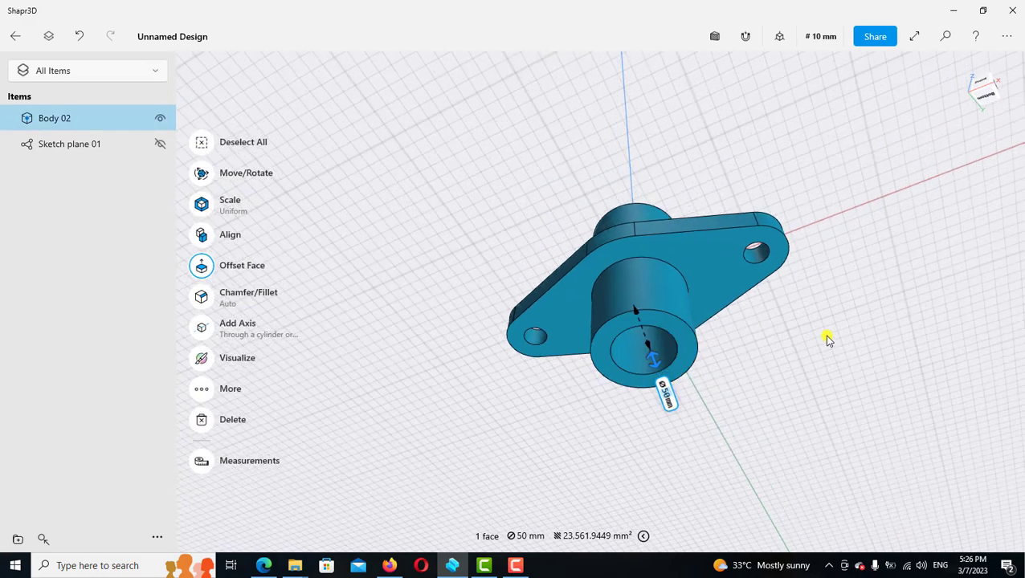
right_click_drag(816, 385, 831, 434)
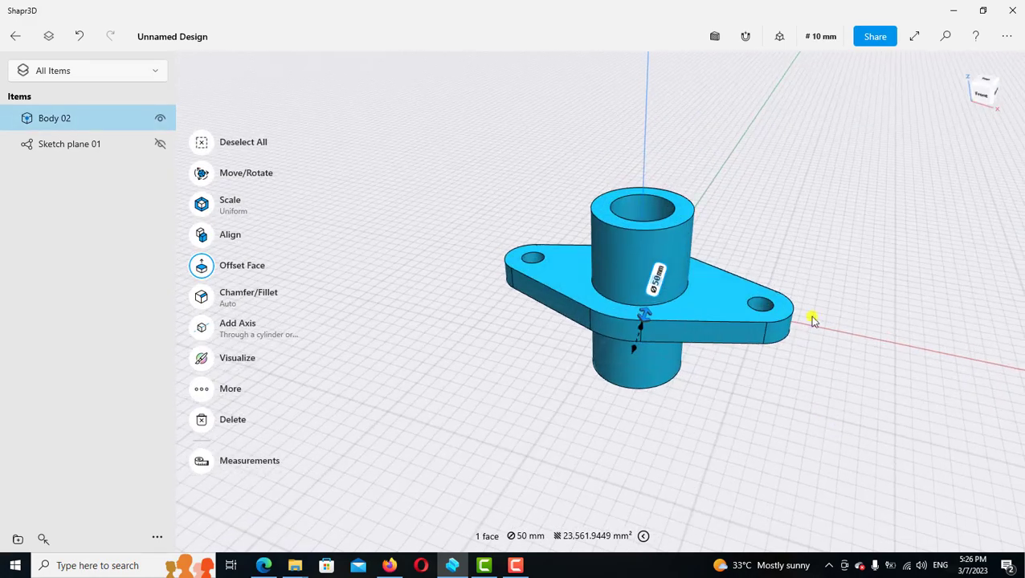
scroll(788, 290, "up", 1)
scroll(682, 274, "up", 2)
scroll(622, 292, "up", 2)
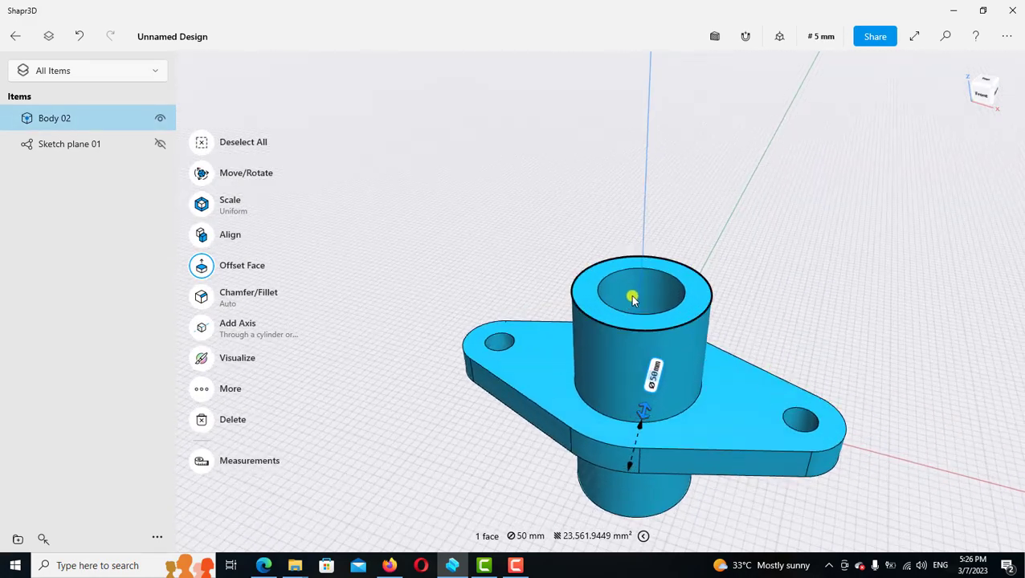
scroll(632, 298, "up", 1)
left_click(633, 298)
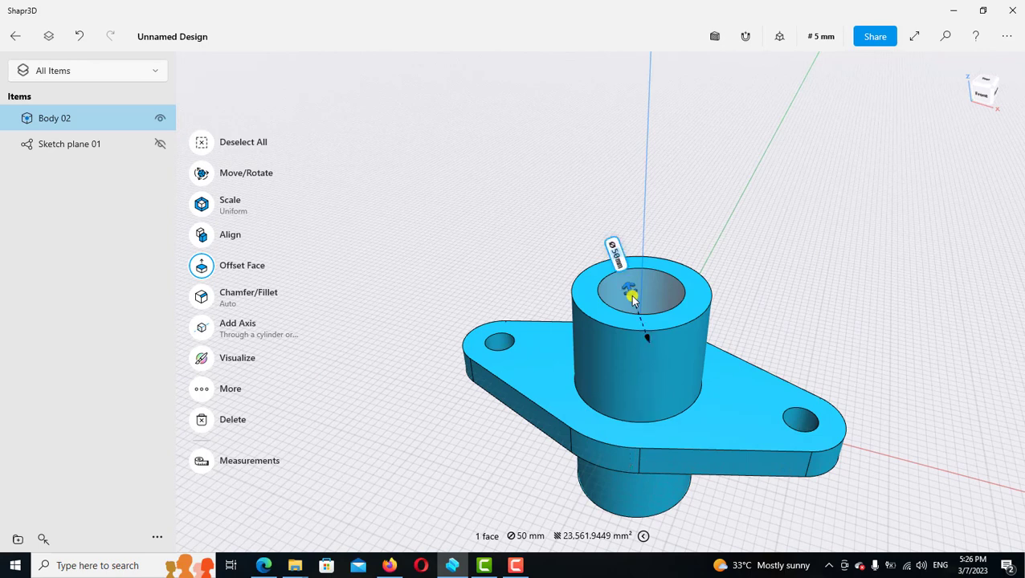
left_click(497, 343)
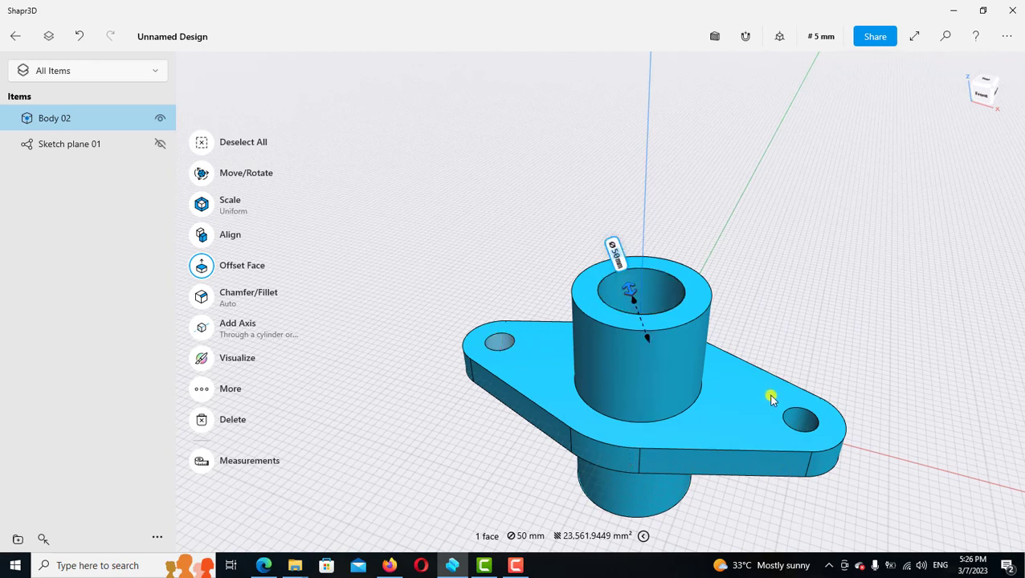
left_click(797, 422)
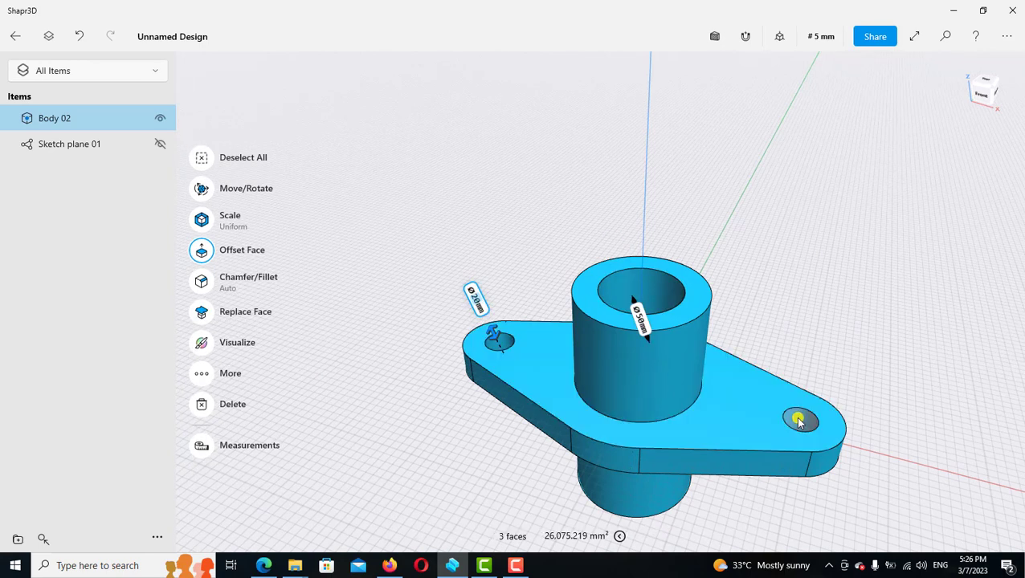
left_click(203, 346)
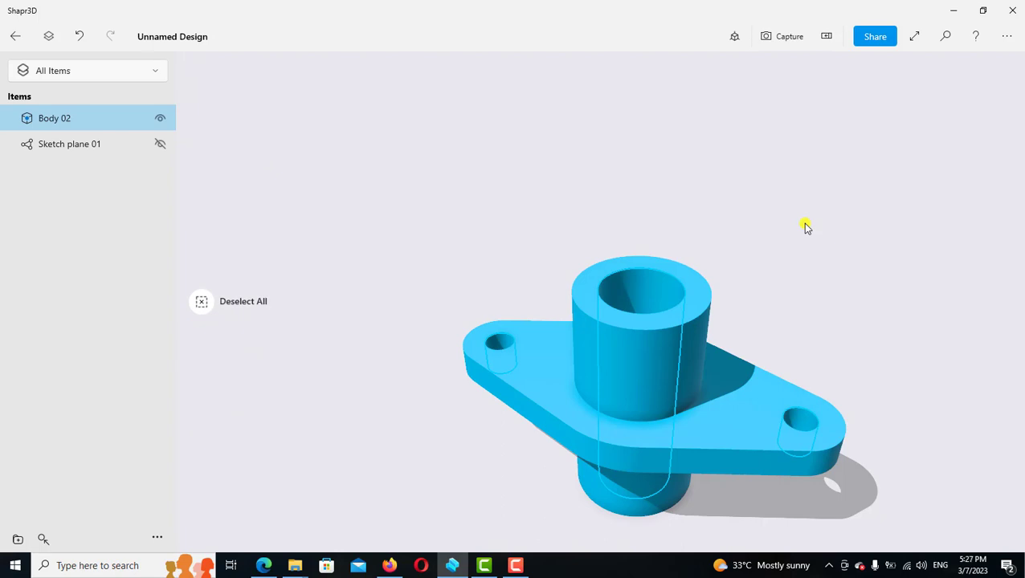
Step: Give the bore and bolt-hole faces a gold metallic material from the Metallic list
left_click(980, 142)
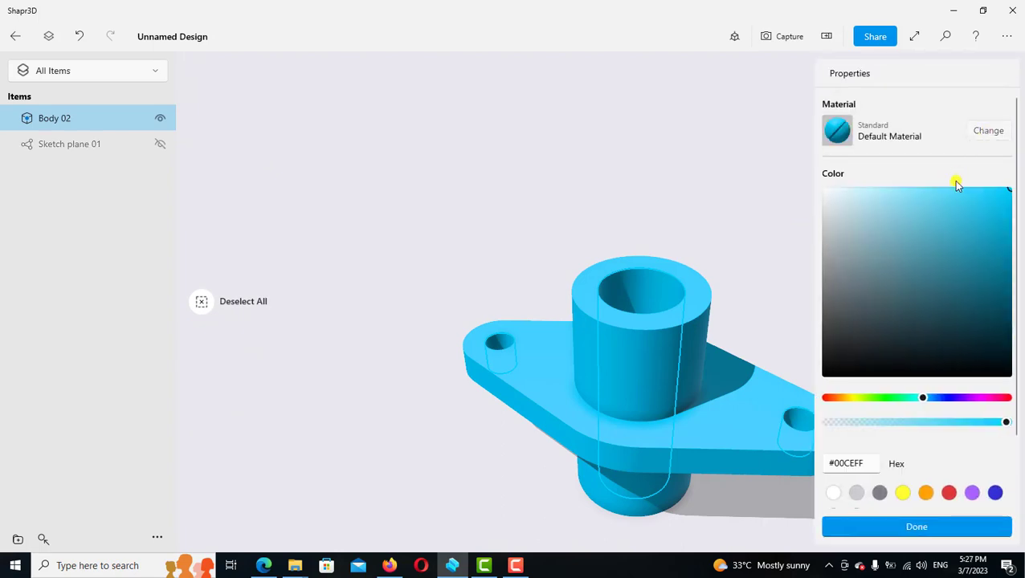
scroll(966, 288, "down", 3)
scroll(968, 310, "down", 5)
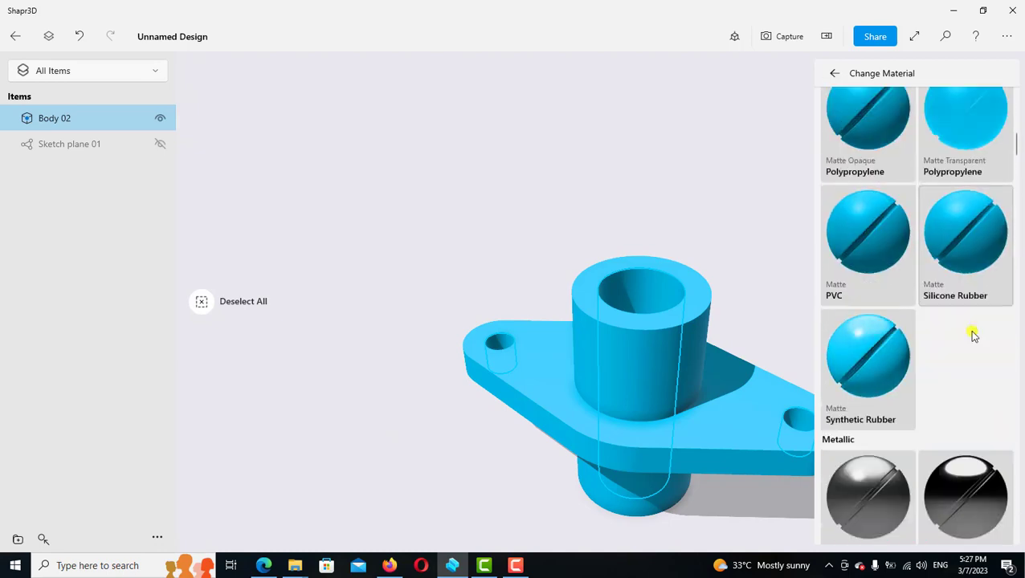
scroll(972, 335, "down", 1)
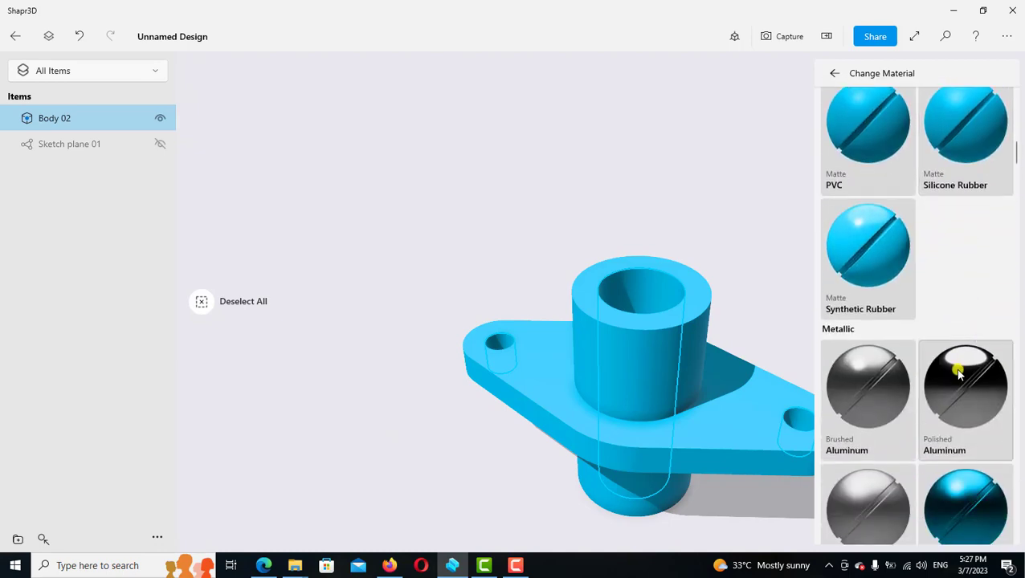
scroll(958, 373, "down", 3)
scroll(958, 374, "down", 3)
scroll(958, 373, "down", 3)
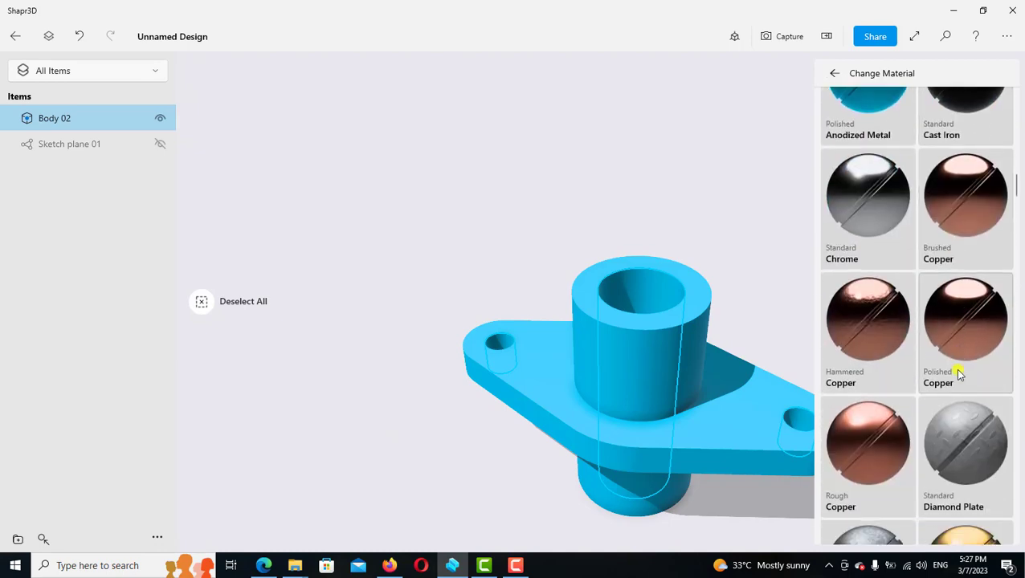
scroll(958, 374, "down", 5)
scroll(958, 374, "down", 3)
scroll(958, 374, "down", 3)
scroll(958, 373, "down", 3)
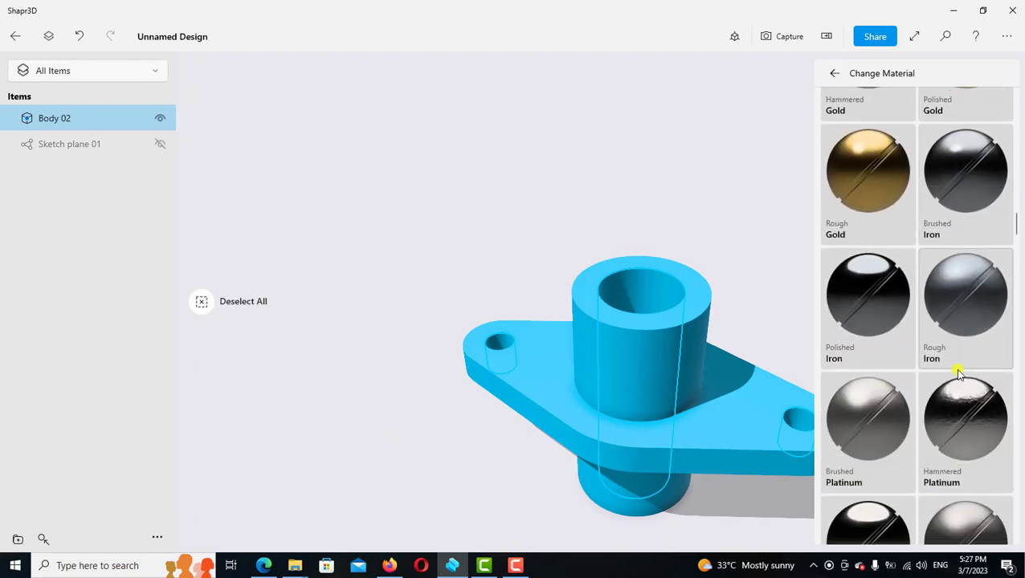
left_click(977, 302)
left_click(15, 38)
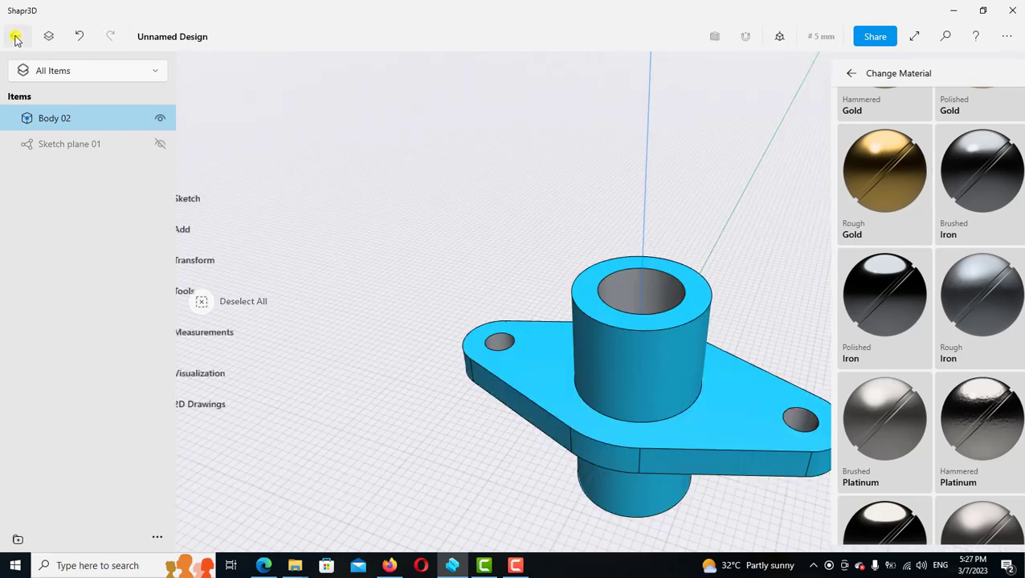
mouse_move(578, 231)
right_mouse_down()
mouse_move(560, 243)
mouse_move(577, 201)
mouse_move(558, 126)
mouse_move(703, 133)
mouse_move(700, 192)
mouse_move(684, 201)
mouse_move(661, 194)
mouse_move(659, 178)
mouse_move(685, 142)
right_mouse_up()
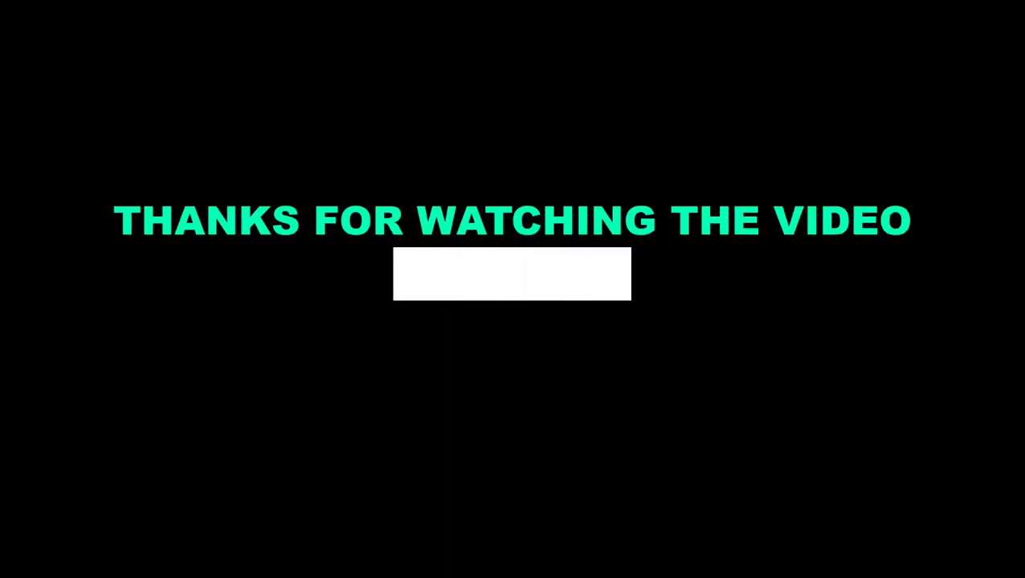